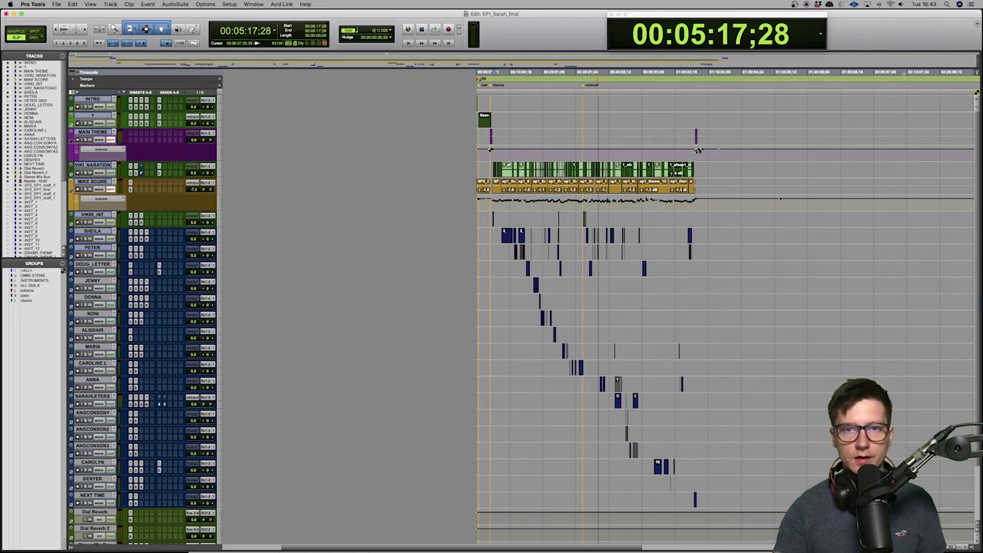
Zoom the timeline in and scroll along the opening's intro, theme mix and score intro clips.
key("ctrl+bracketright")
key("ctrl+bracketright")
key("ctrl+bracketright")
key("ctrl+bracketright")
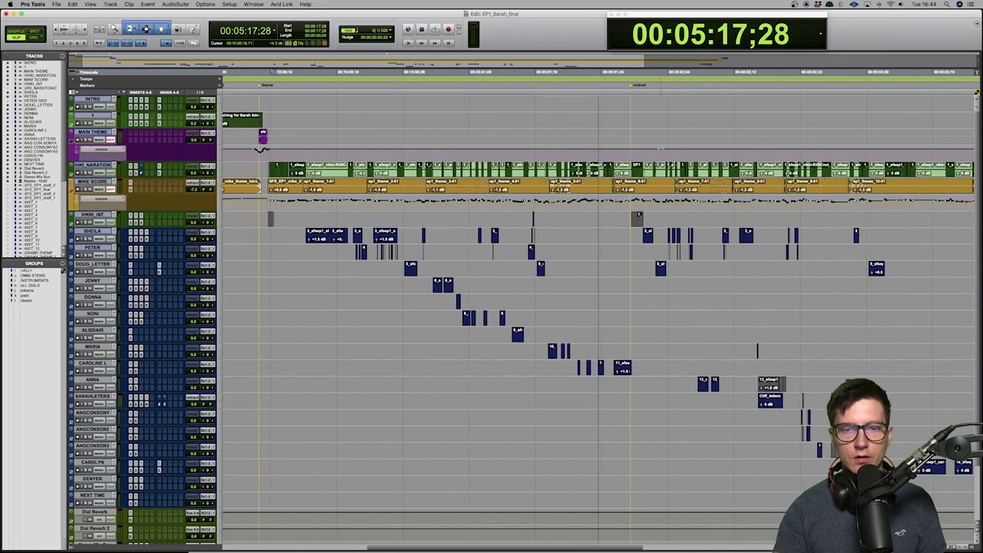
scroll(599, 308, "right", 2)
scroll(599, 307, "right", 2)
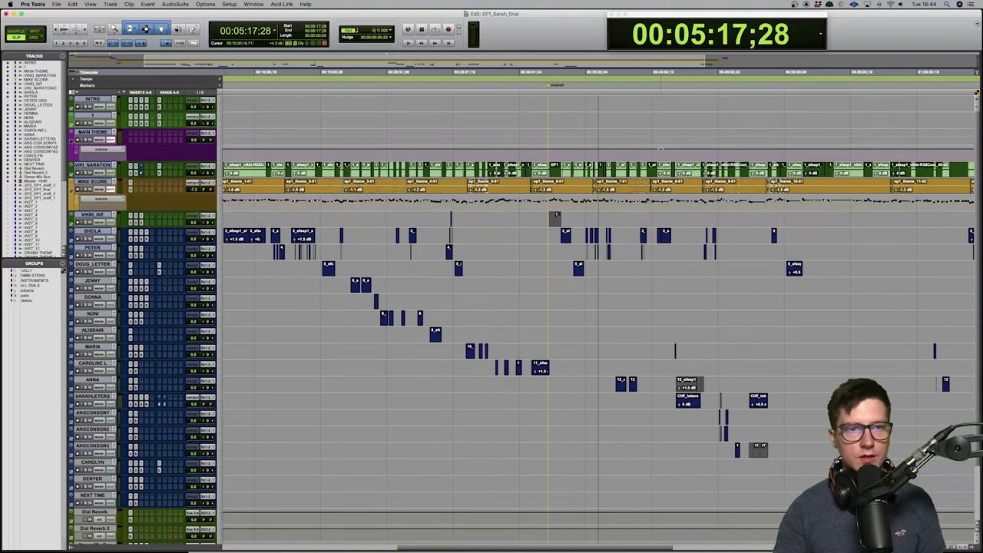
scroll(600, 307, "right", 3)
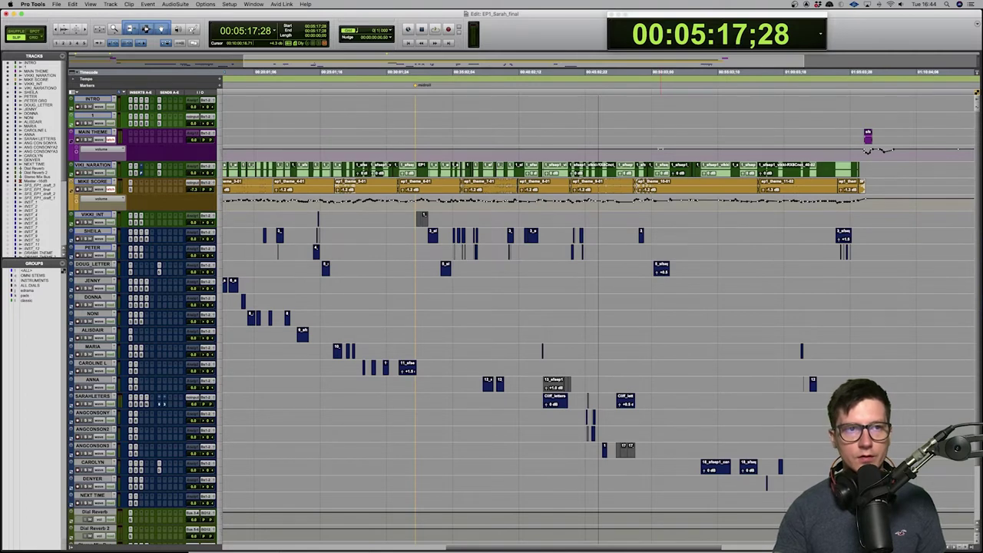
scroll(600, 307, "left", 3)
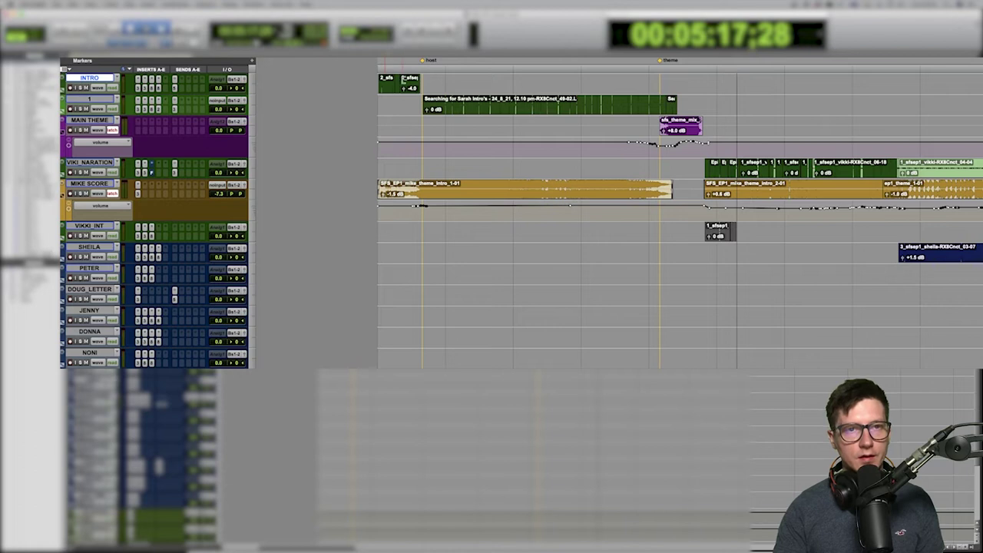
left_click(479, 111)
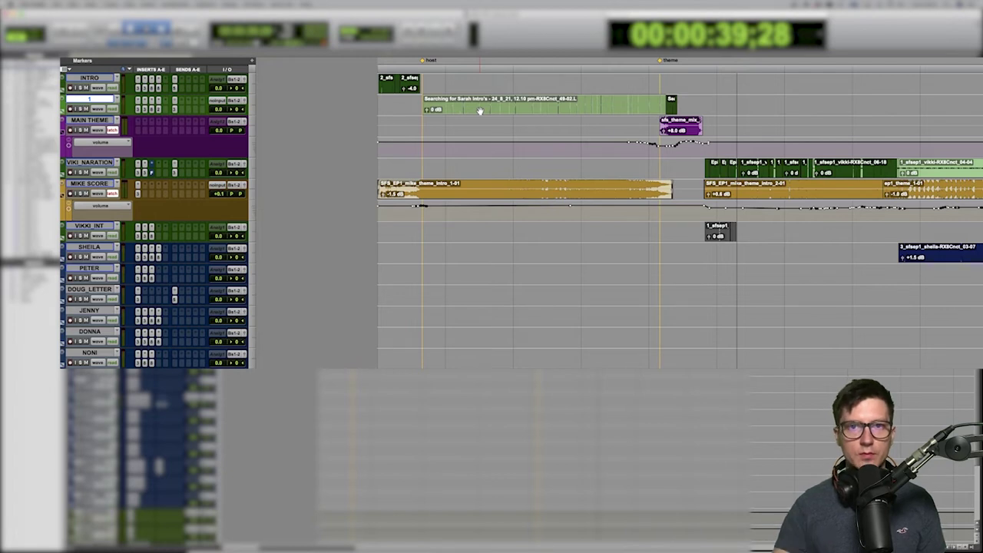
left_click(681, 130)
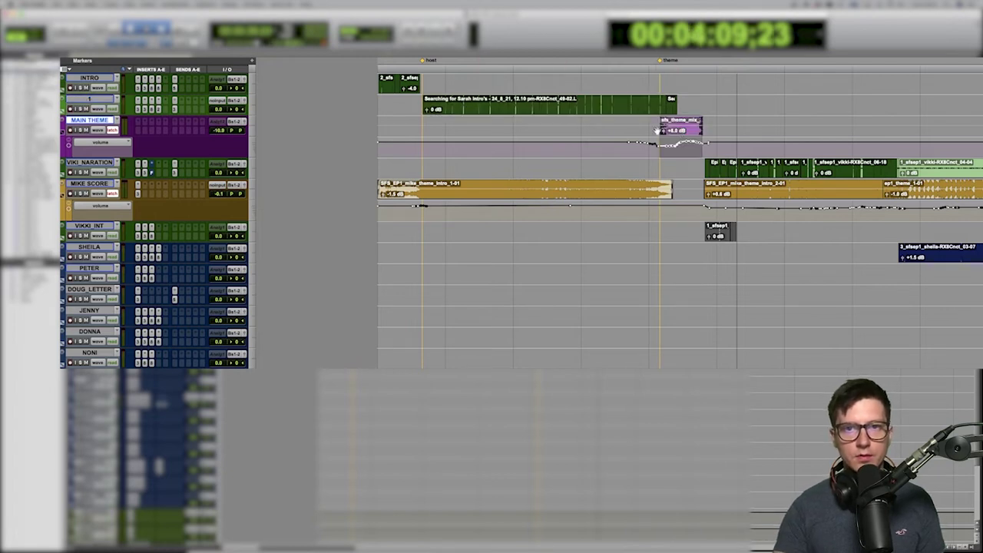
scroll(674, 126, "right", 2)
scroll(609, 134, "right", 3)
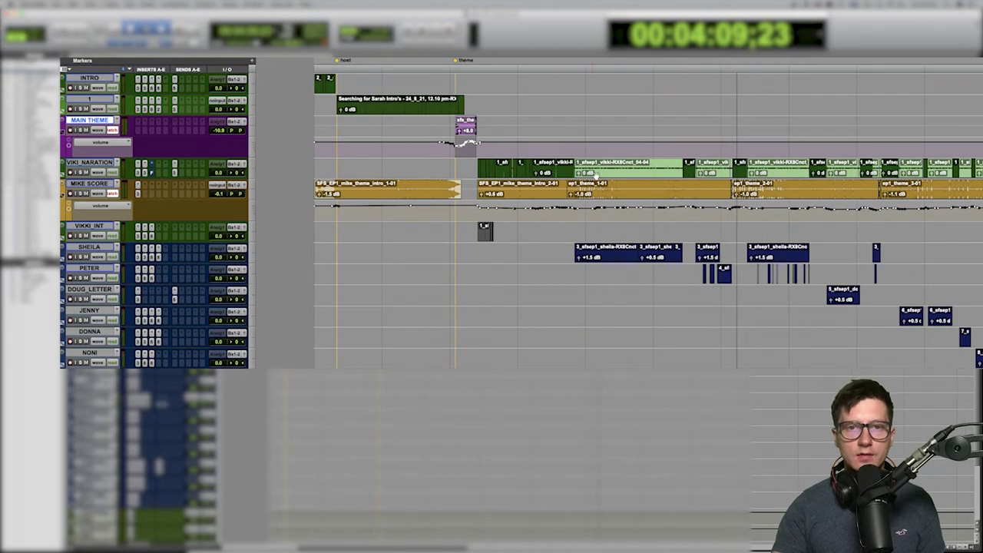
left_click(606, 177)
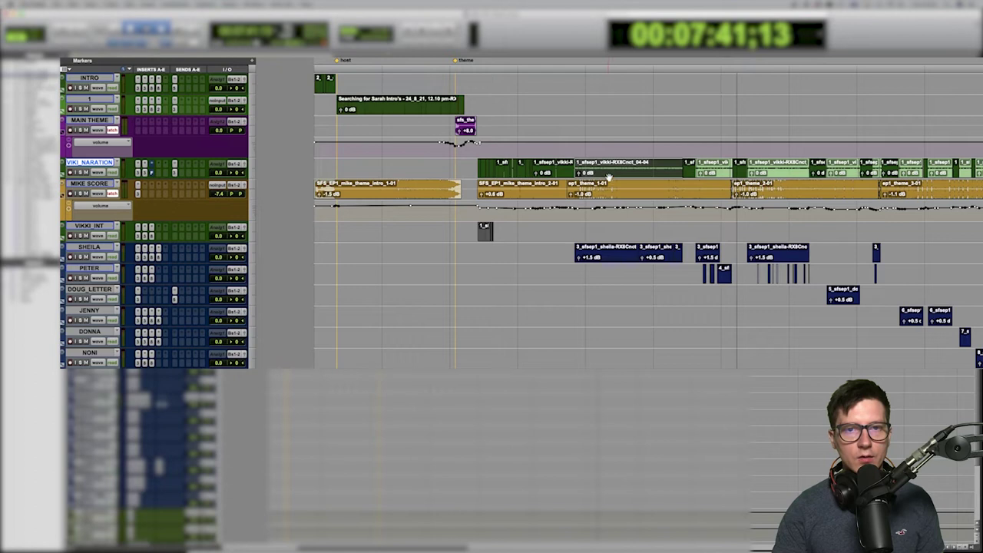
left_click(268, 175)
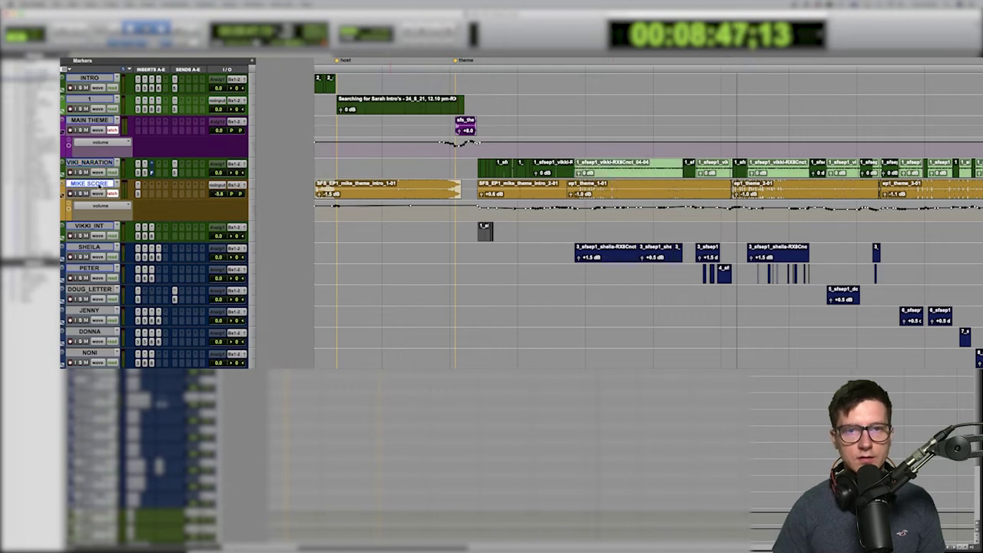
key("ctrl+Down")
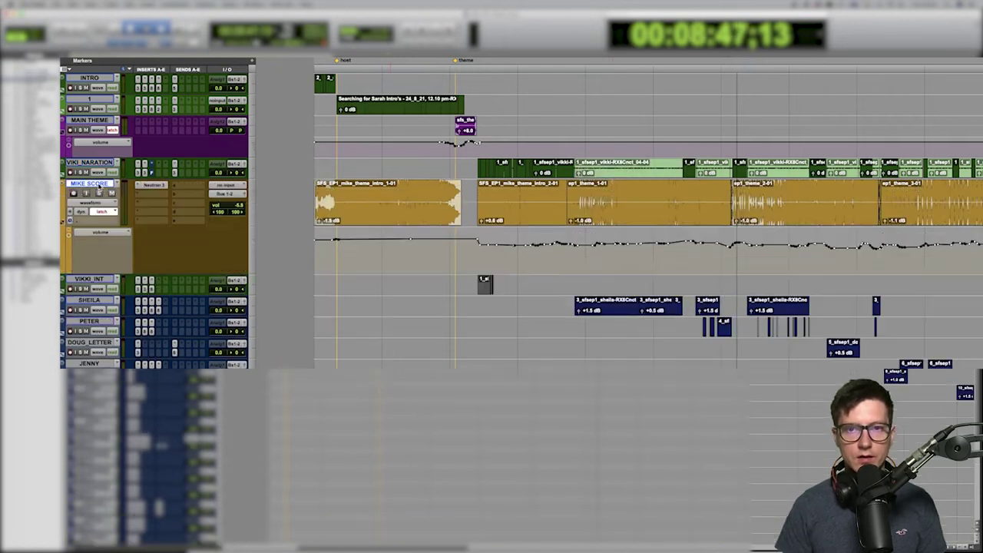
key("ctrl+Down")
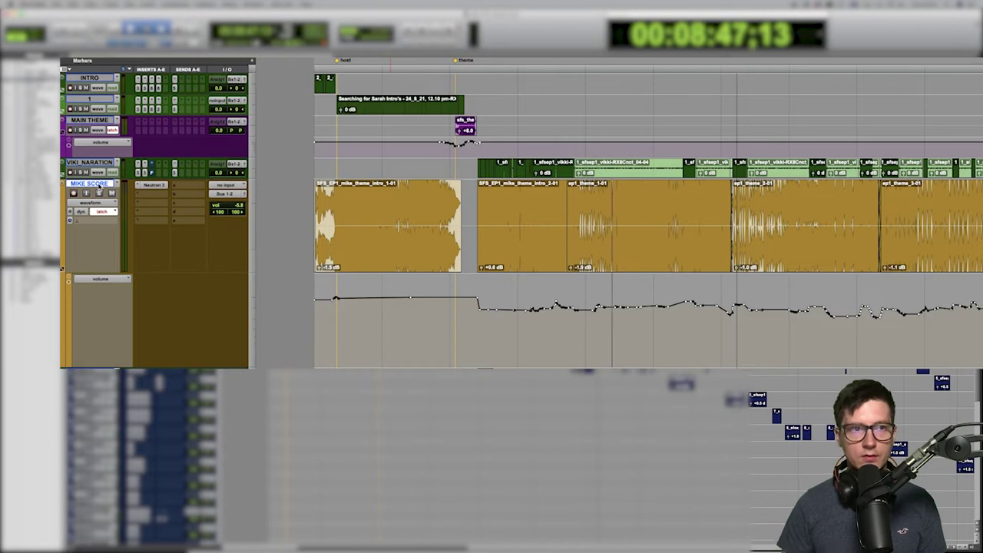
key("ctrl+Up")
key("ctrl+Up")
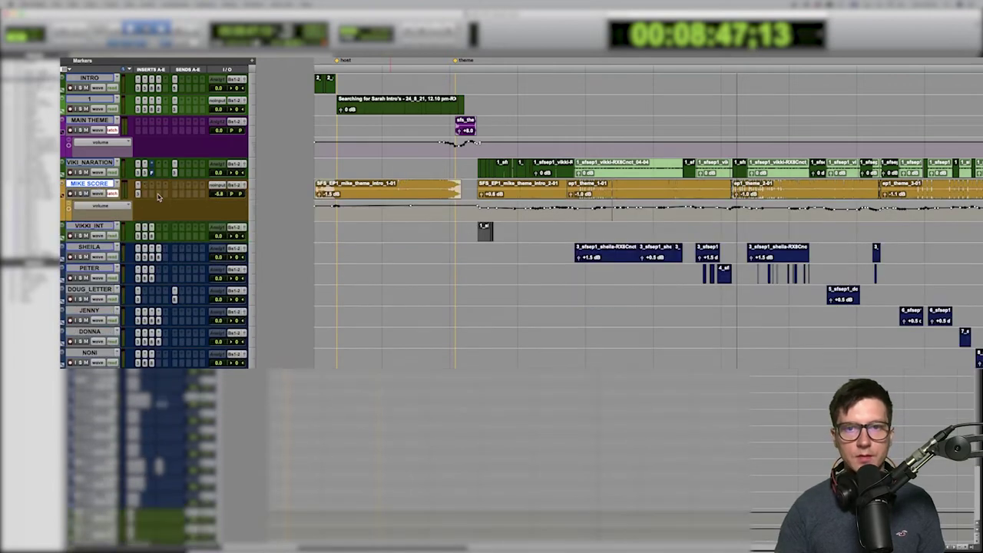
key("ctrl+Down")
key("ctrl+Up")
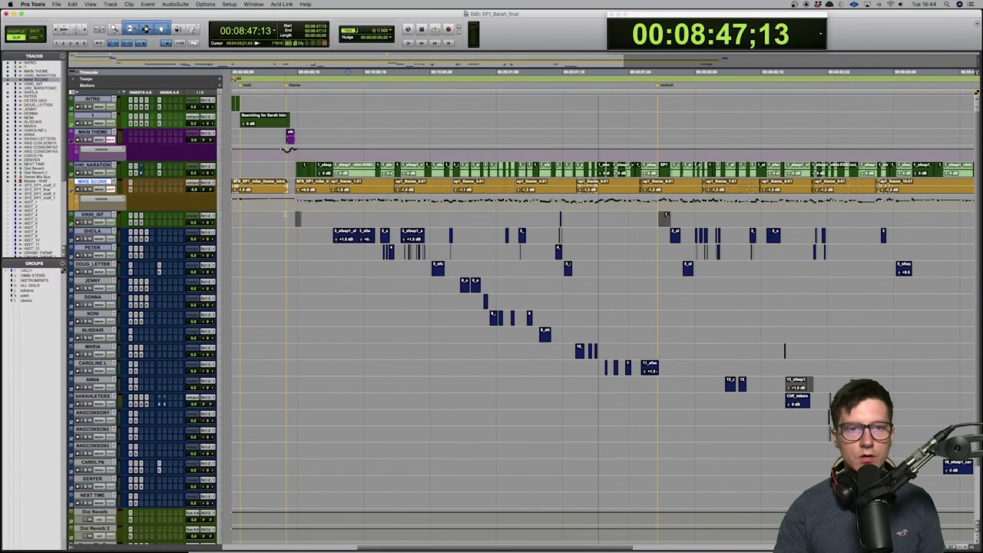
Set the playhead to 00:06:38;18, select all speaker tracks and adjust the zoom.
left_click_drag(320, 217, 330, 442)
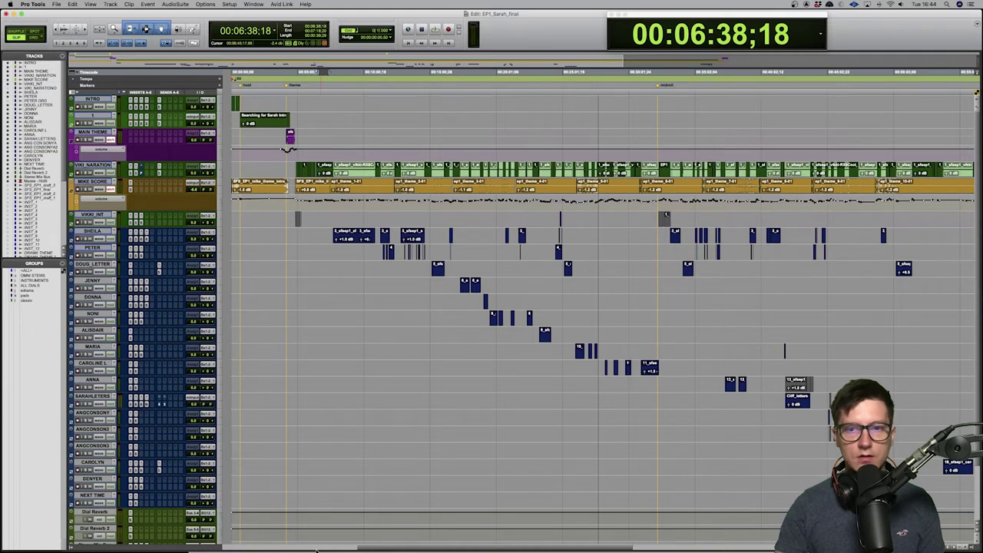
scroll(619, 325, "down", 2)
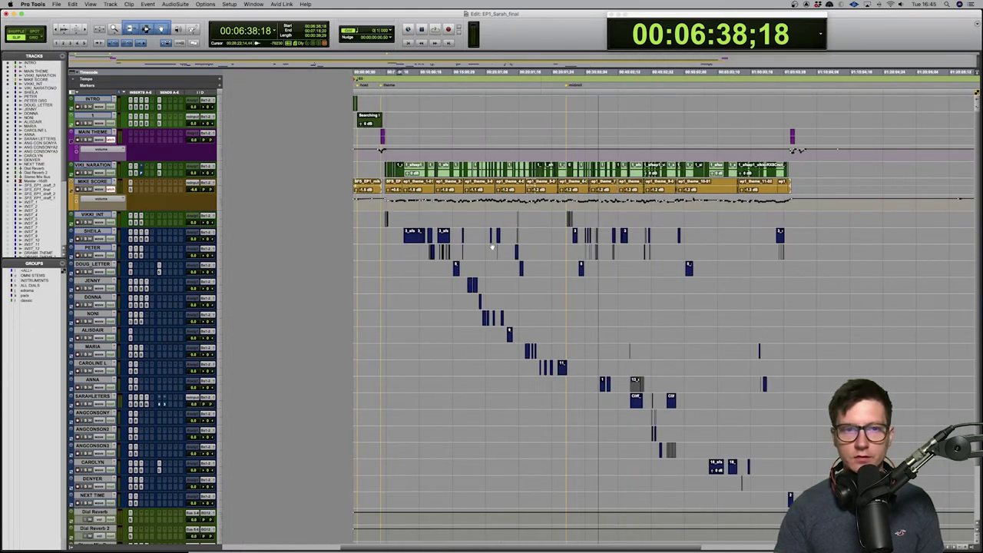
left_click(86, 234)
left_click(94, 495, "shift")
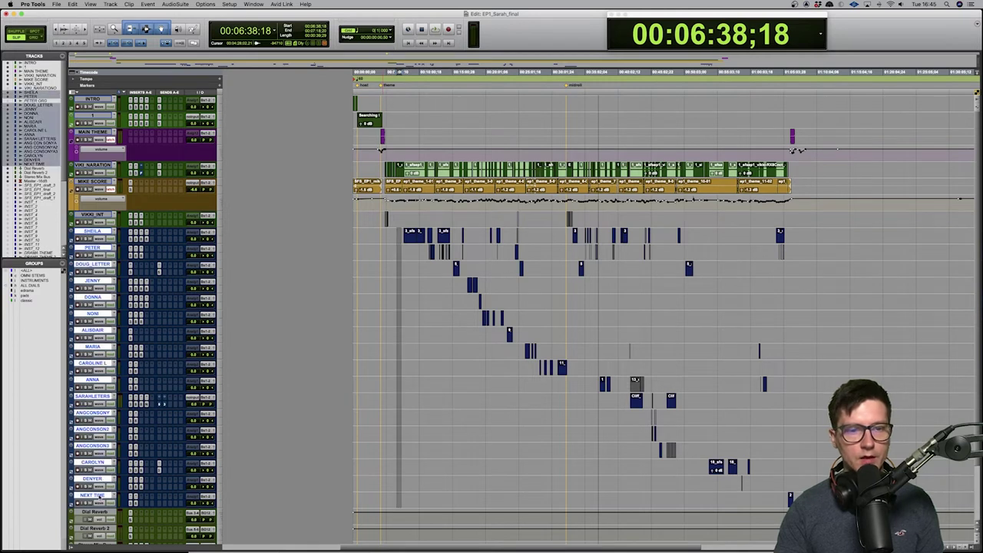
key("t")
key("t")
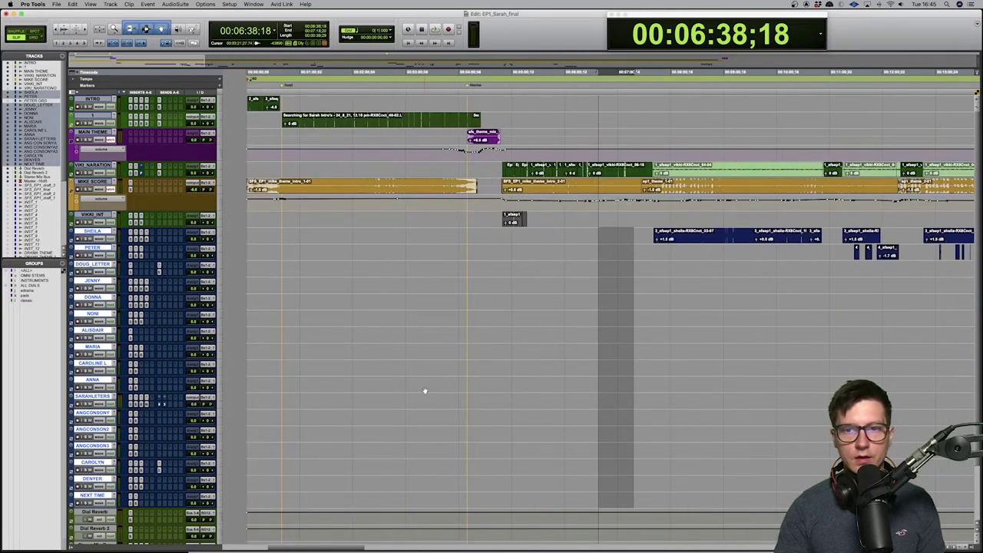
key("r")
key("r")
key("r")
key("r")
Select the Dial Reverb, Dial Reverb 2, Stereo Mix Bus and Master tracks in turn.
scroll(418, 327, "down", 3)
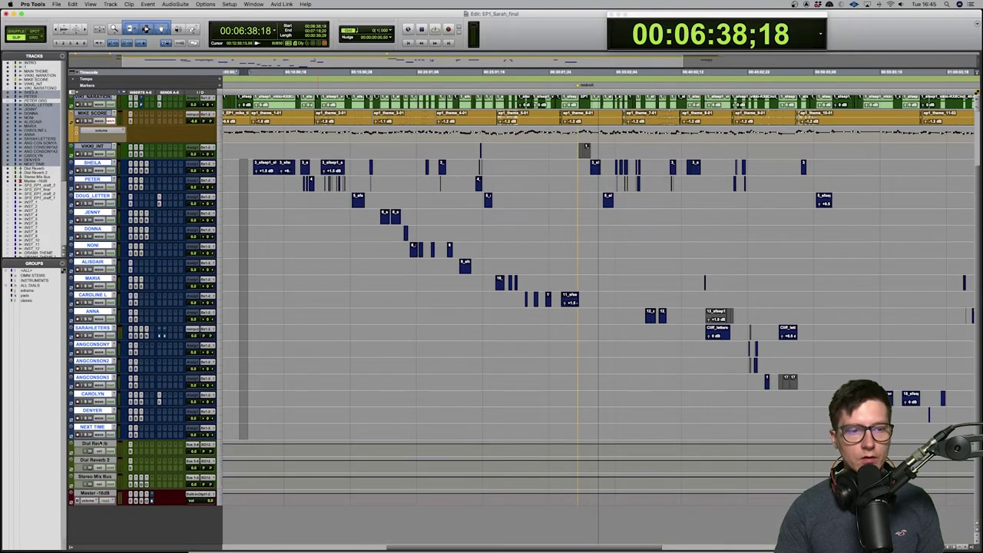
left_click(102, 444)
left_click(99, 462)
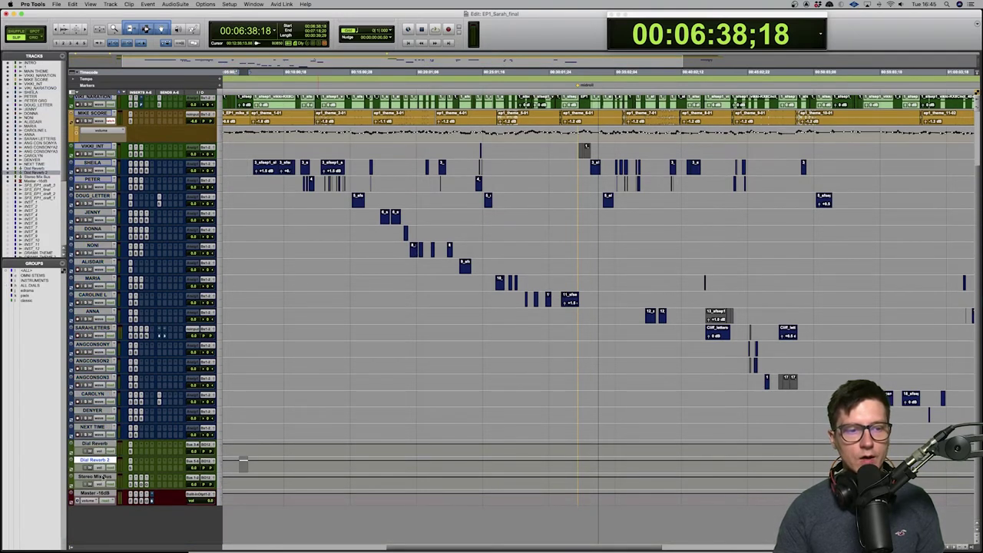
left_click(103, 477)
left_click(96, 493)
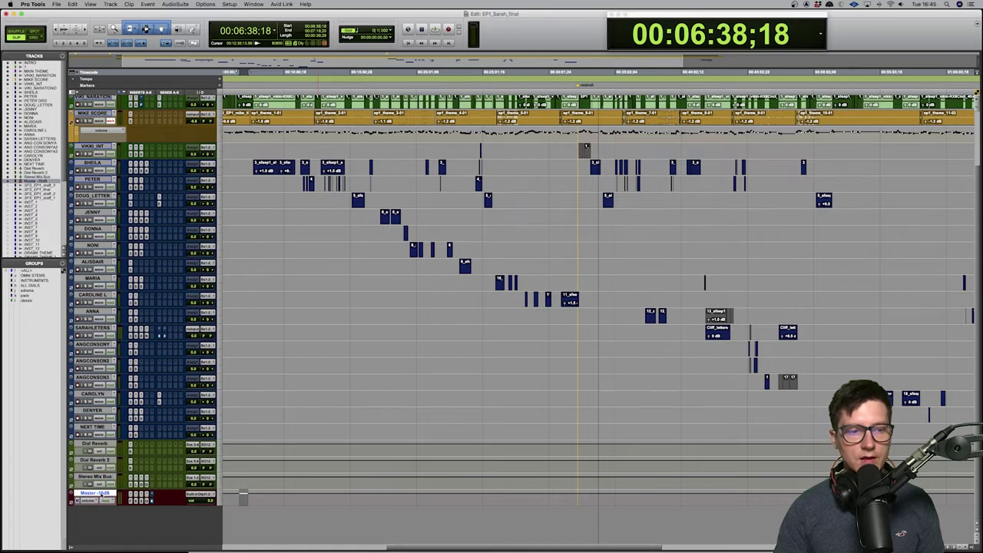
scroll(367, 394, "up", 3)
scroll(376, 377, "down", 3)
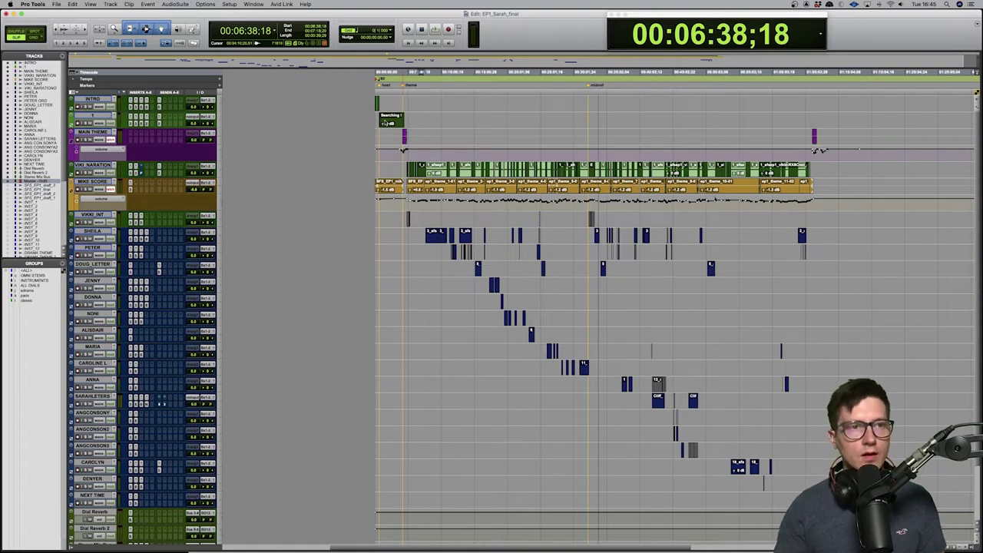
Increase the track height of INTRO, track 1 and the narration track with Ctrl+Up.
left_click(89, 101)
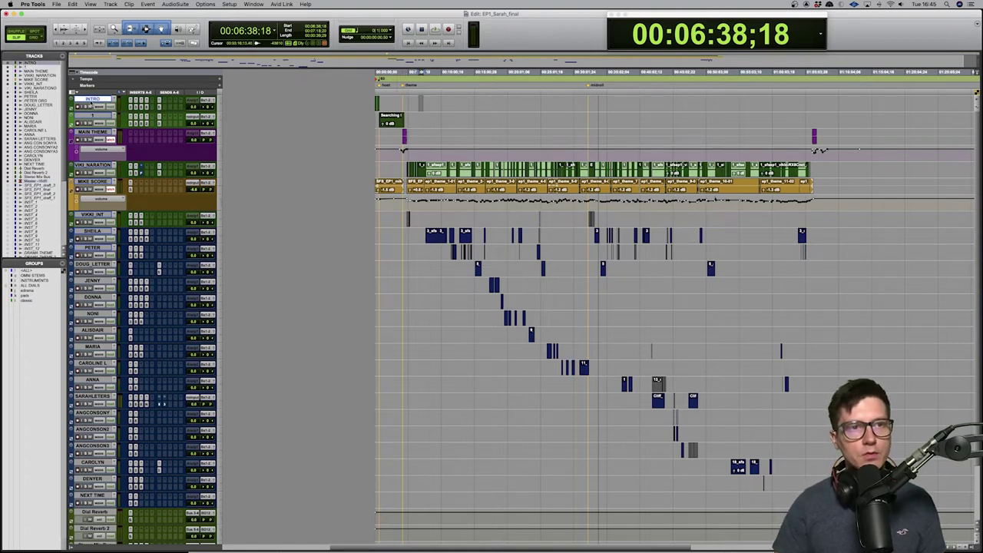
key("ctrl+Up")
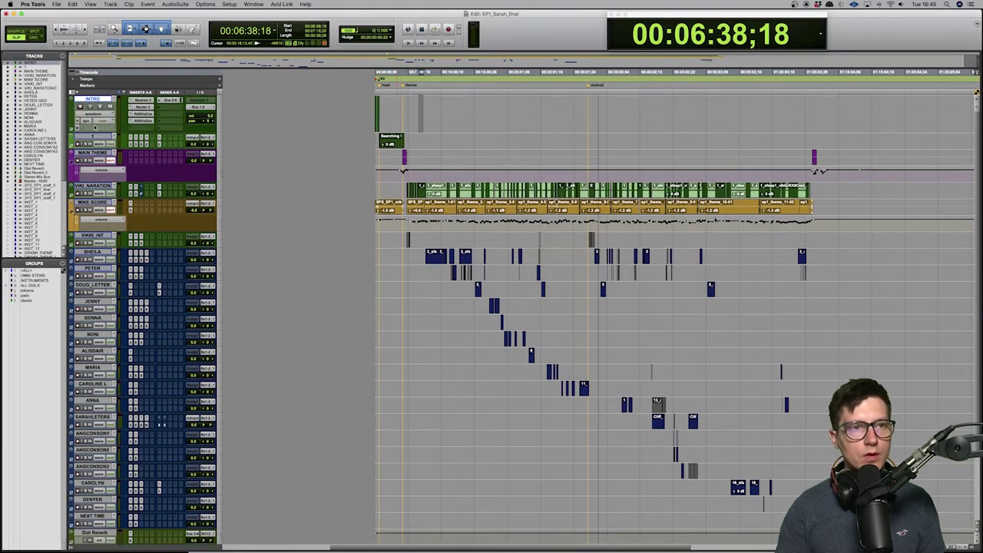
left_click(92, 136)
key("ctrl+Up")
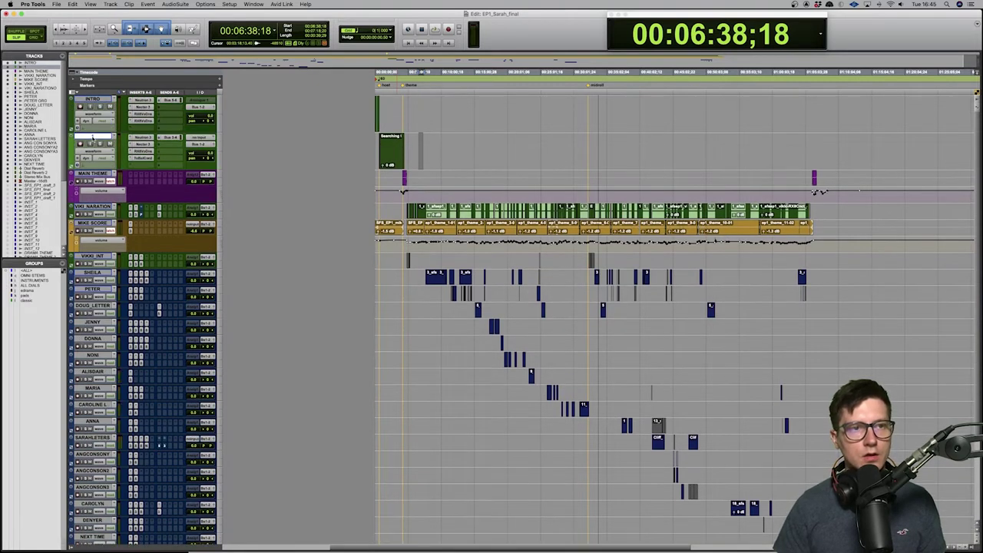
left_click(92, 207)
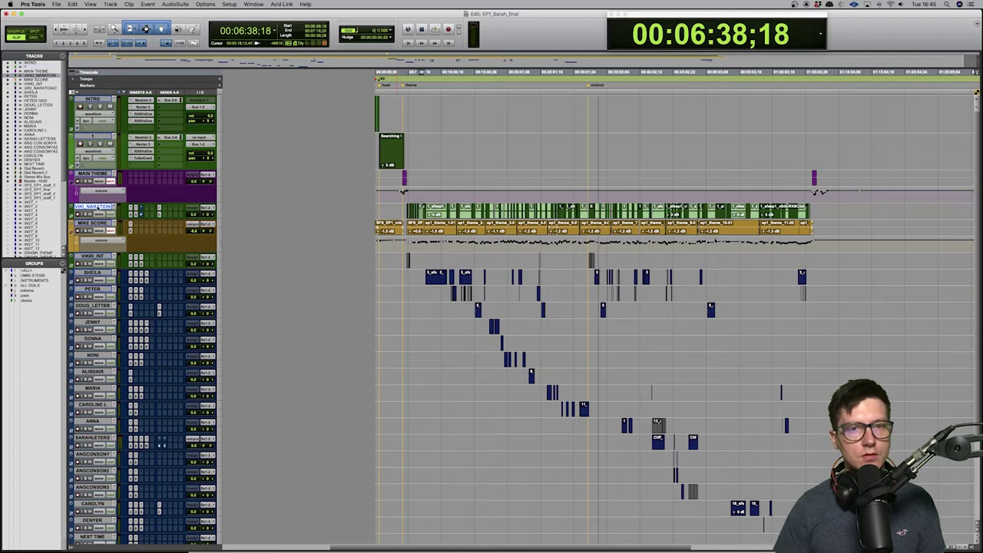
key("ctrl+Up")
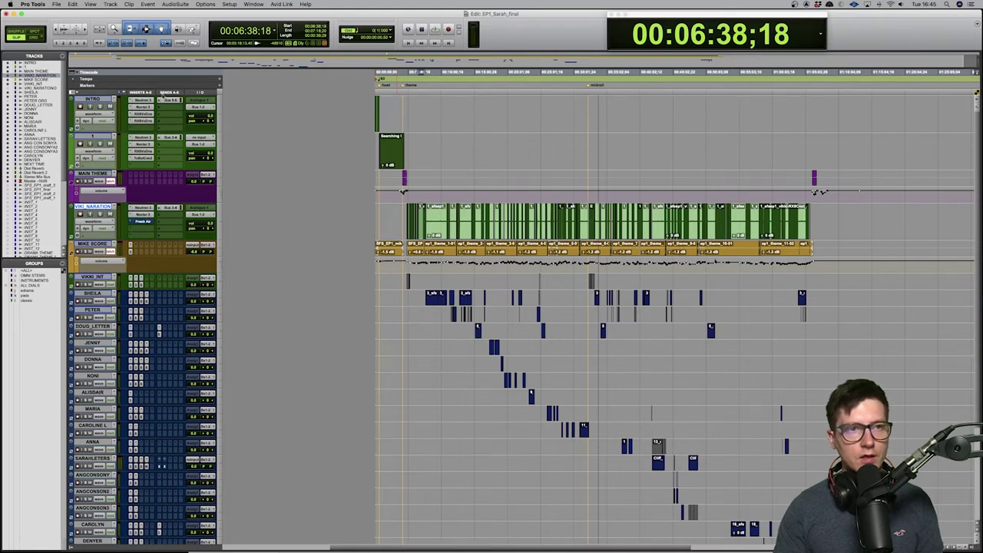
Review the INTRO track's Neutron Equalizer, Compressor 1 and Compressor 2 settings.
left_click(143, 100)
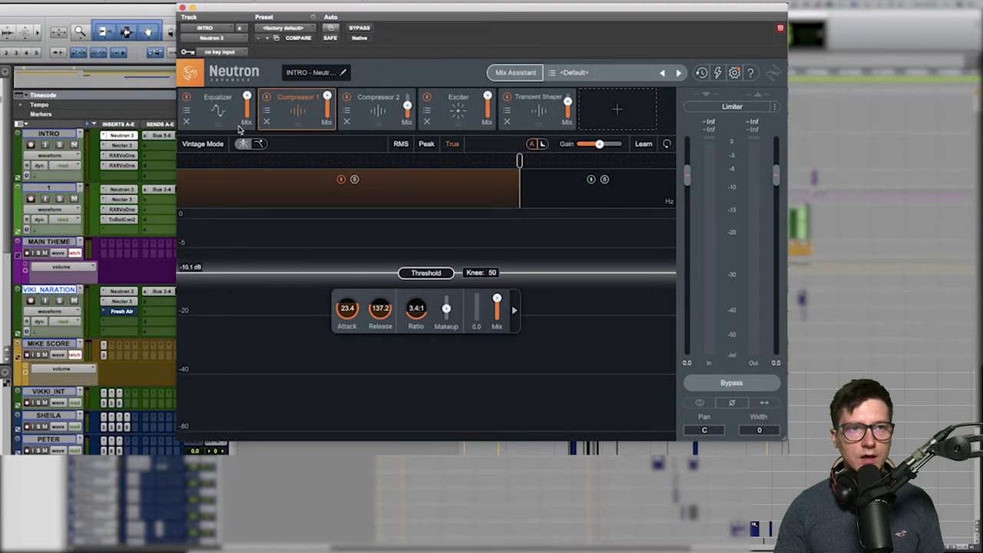
left_click(222, 91)
left_click(295, 123)
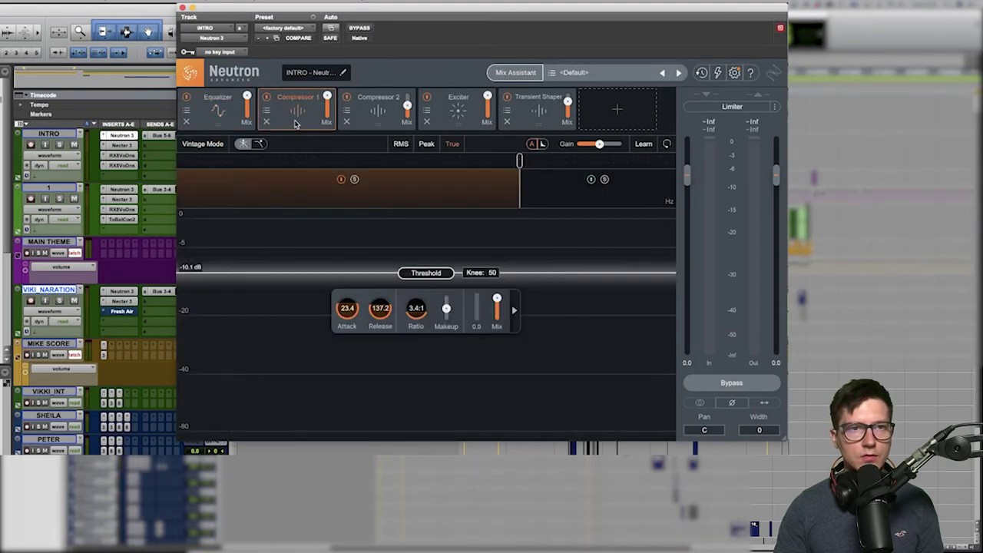
left_click(372, 121)
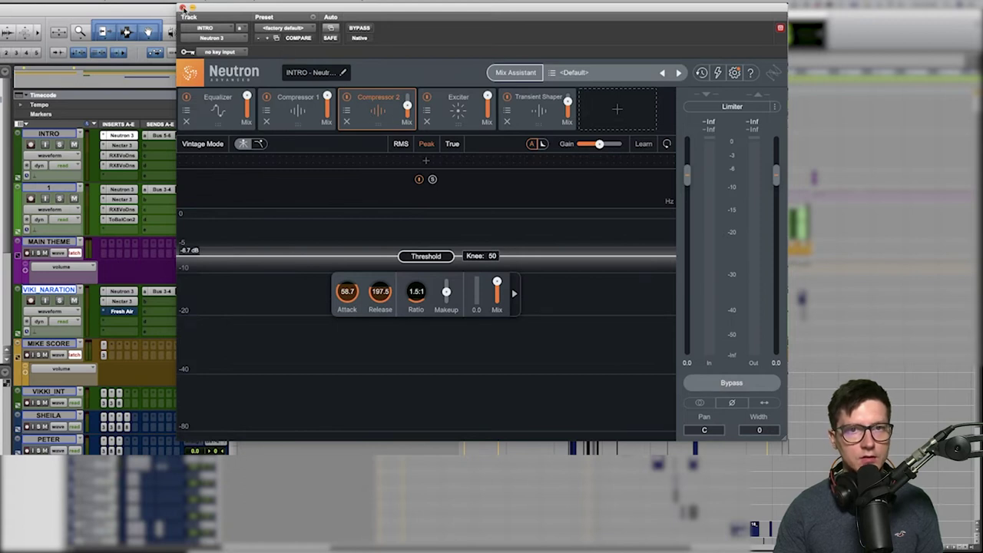
left_click(182, 8)
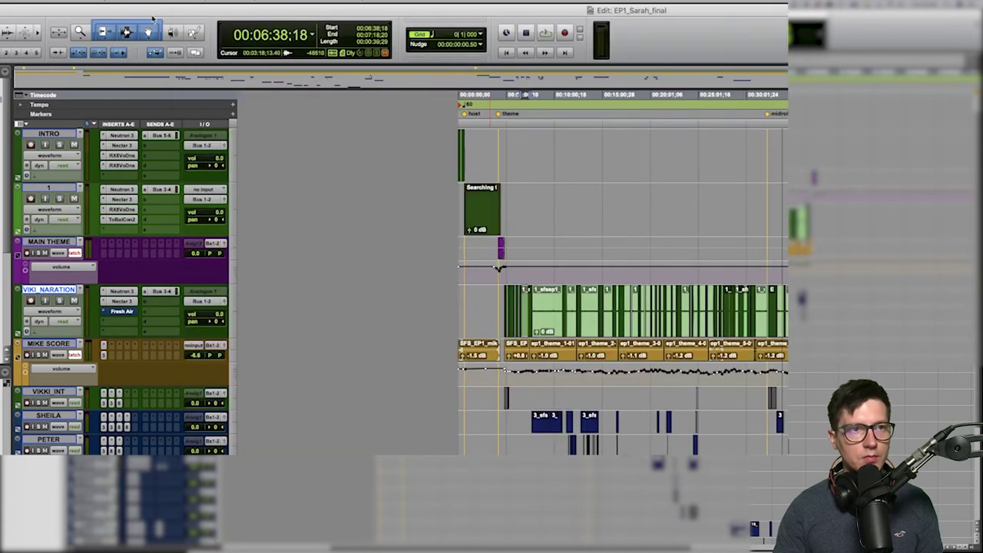
Recheck INTRO's Neutron EQ curve, then set the playhead to 00:02:40;03 on track 1.
left_click(121, 137)
left_click(223, 123)
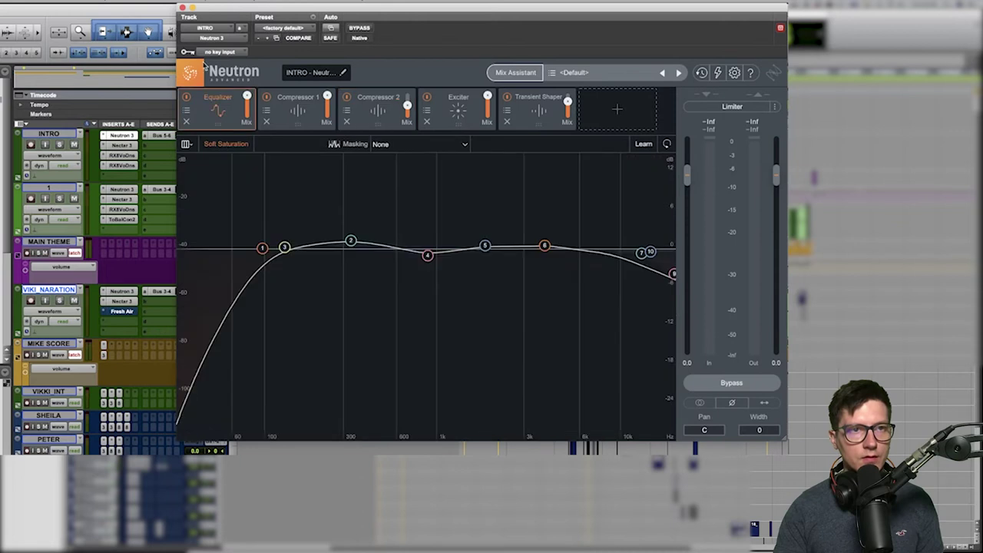
left_click(184, 7)
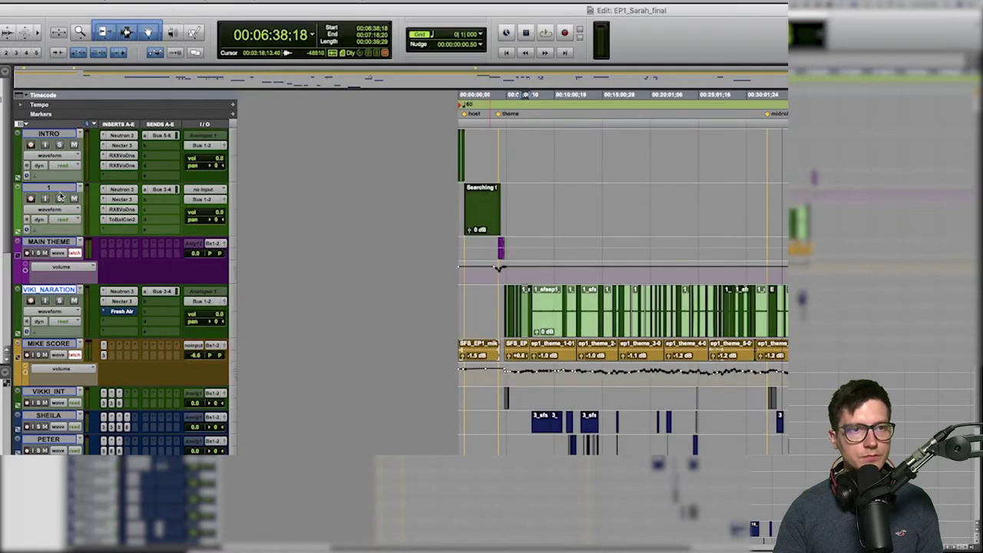
left_click(58, 189)
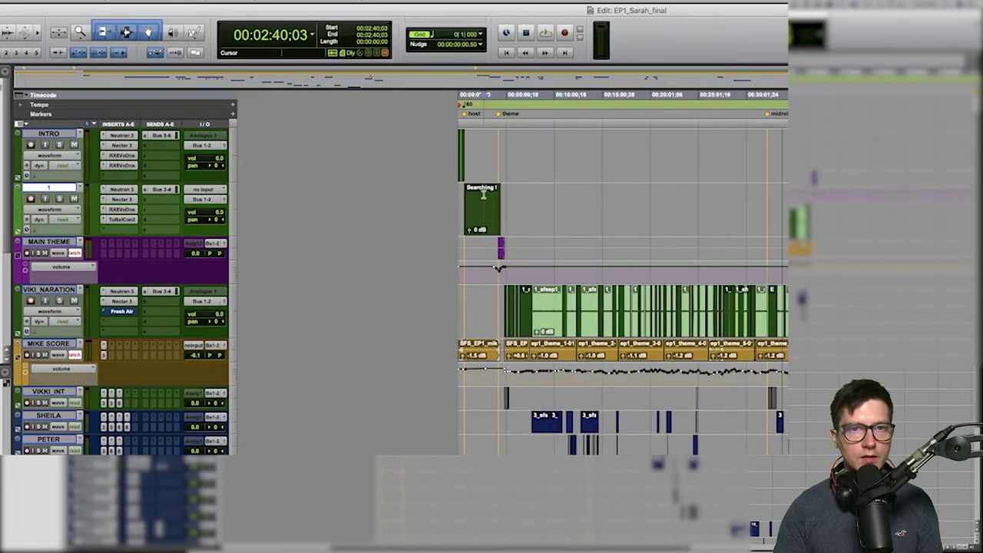
left_click(482, 197)
key("r")
key("r")
key("r")
key("r")
key("r")
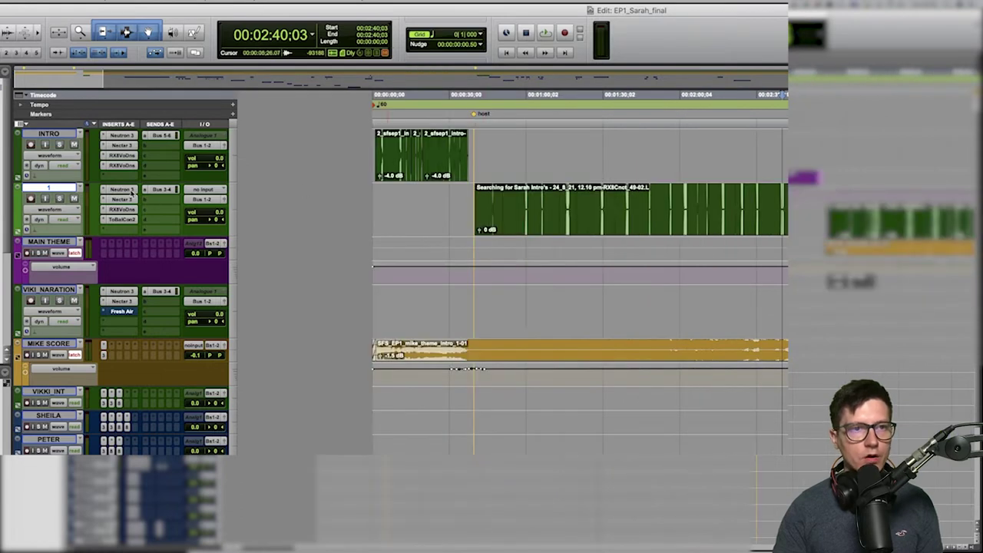
left_click(132, 191)
left_click(219, 125)
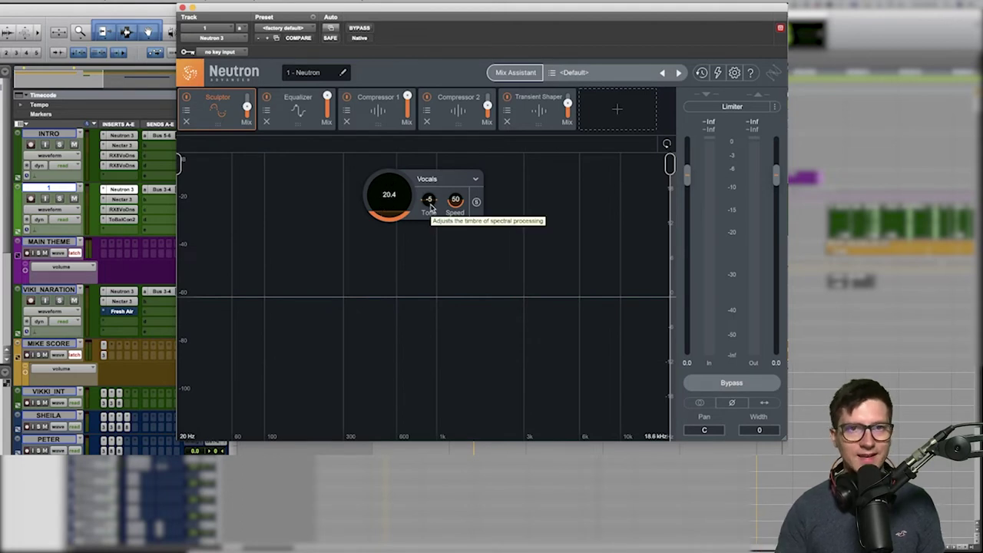
left_click(298, 115)
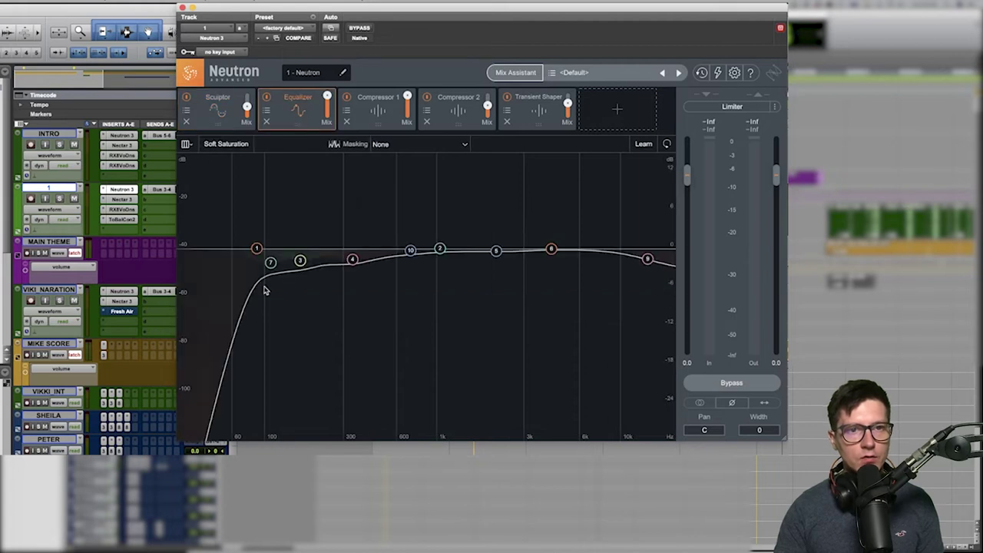
left_click(366, 114)
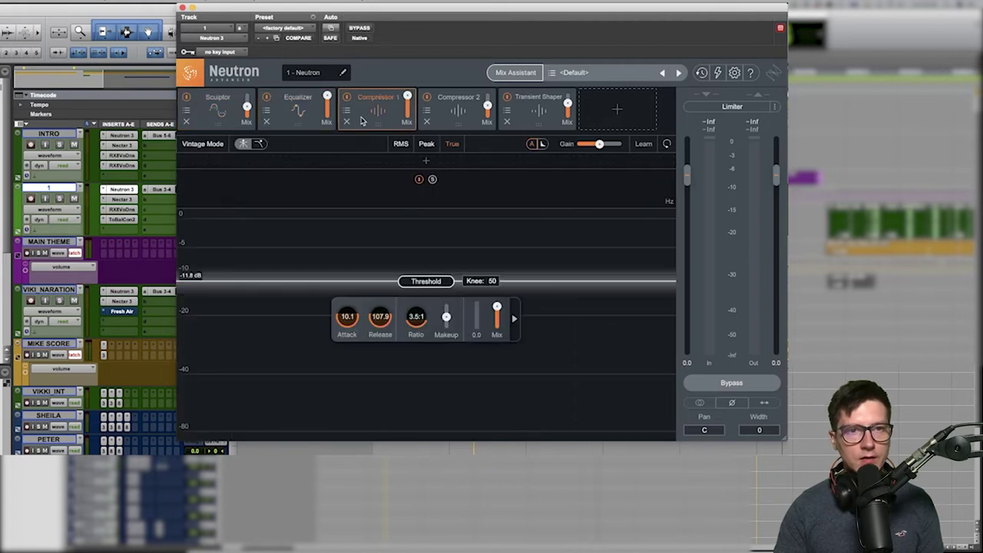
left_click(458, 120)
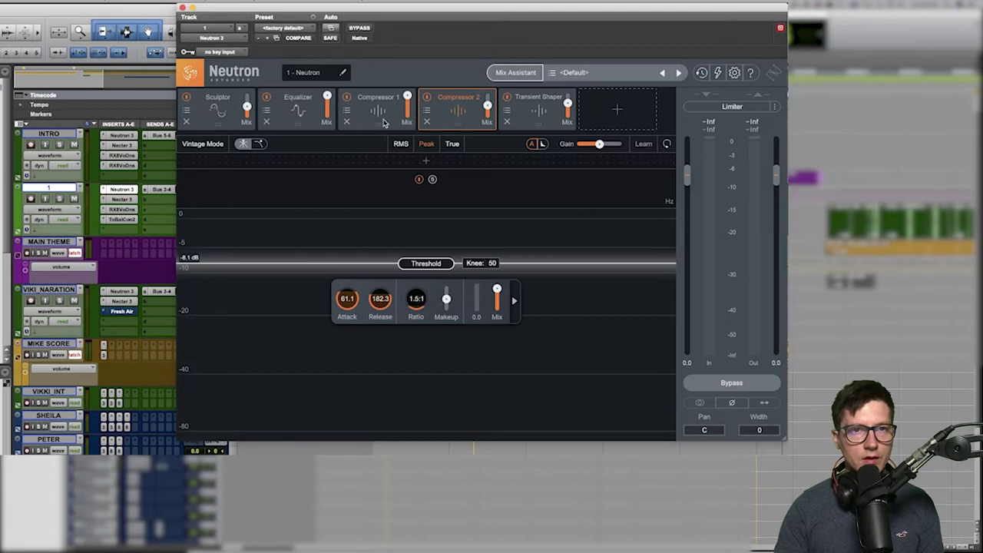
left_click(546, 124)
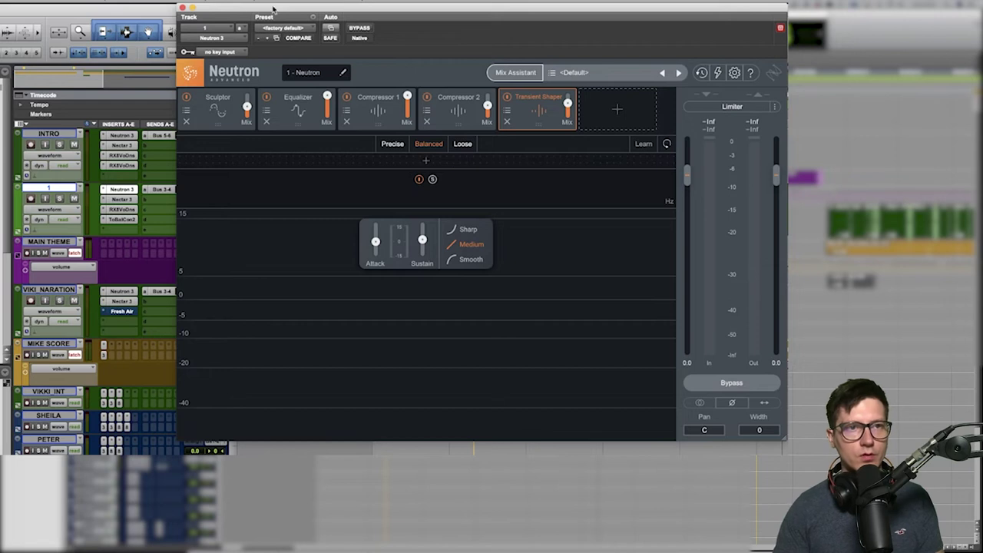
left_click(182, 7)
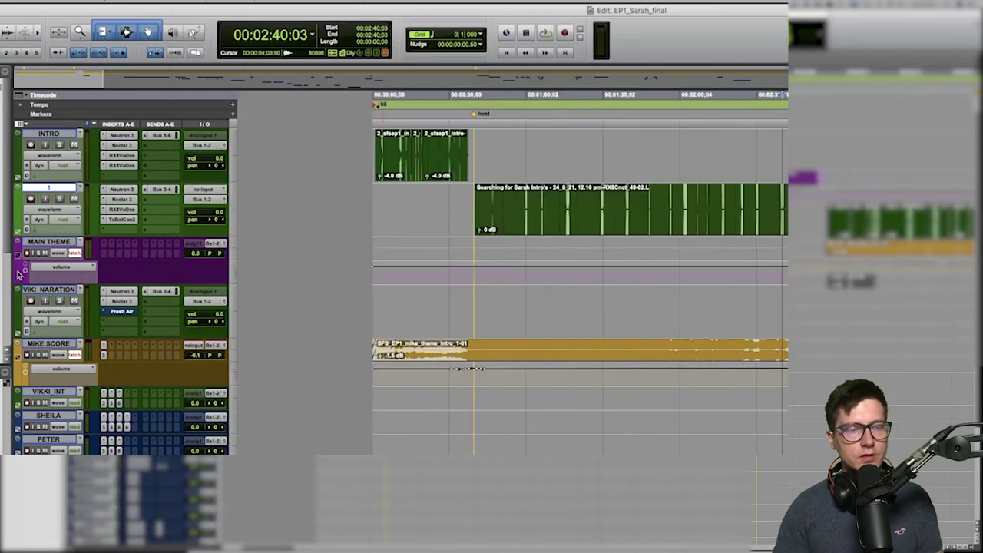
left_click(46, 289)
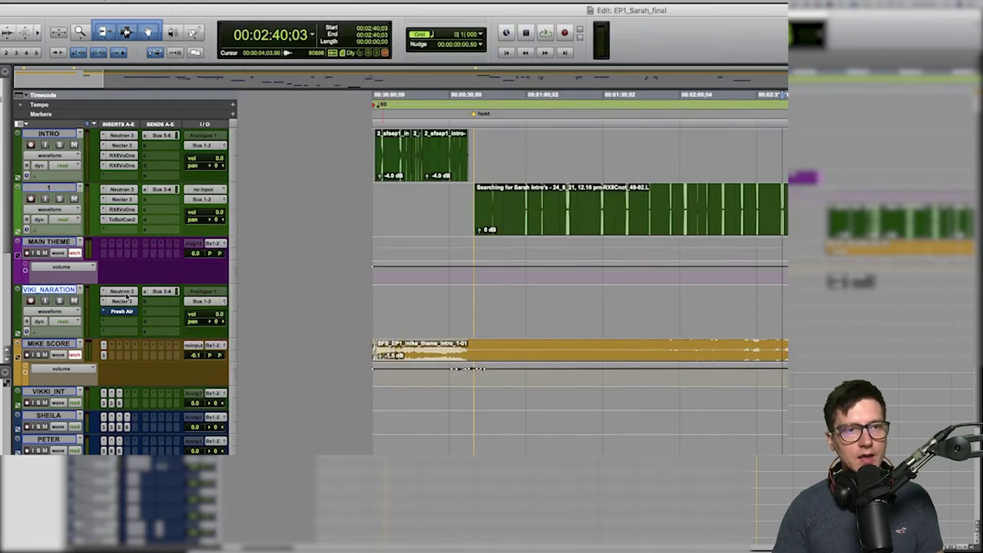
left_click(123, 292)
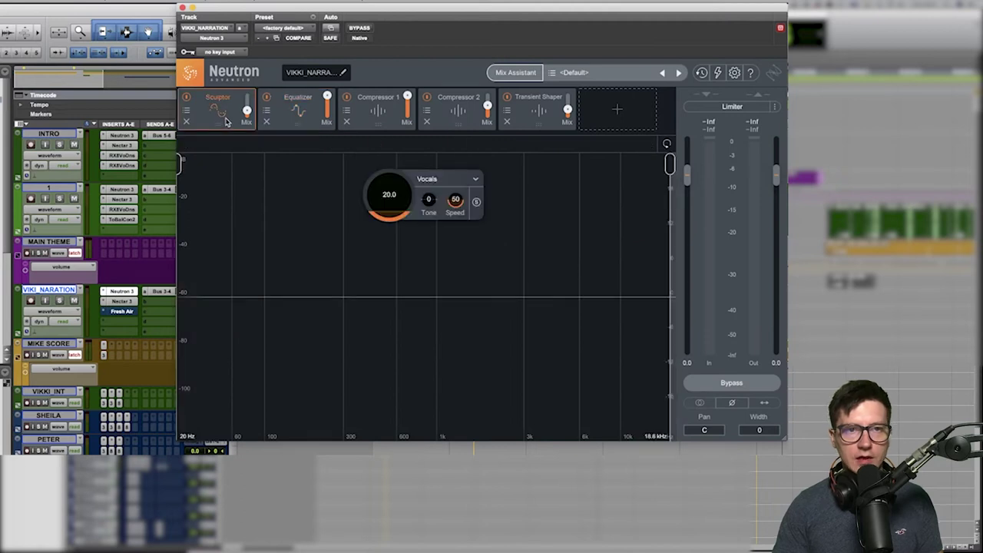
left_click(375, 124)
left_click(460, 124)
left_click(544, 120)
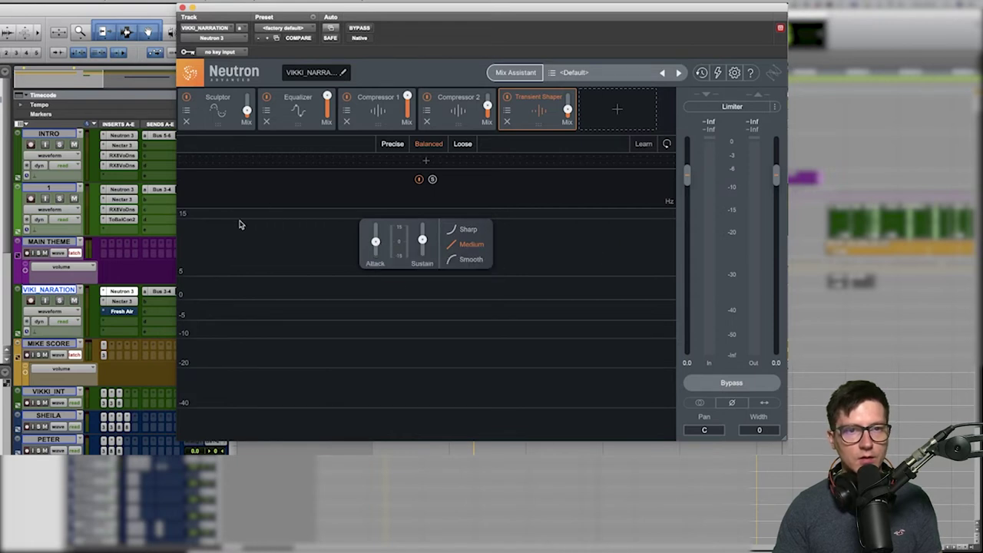
left_click(183, 8)
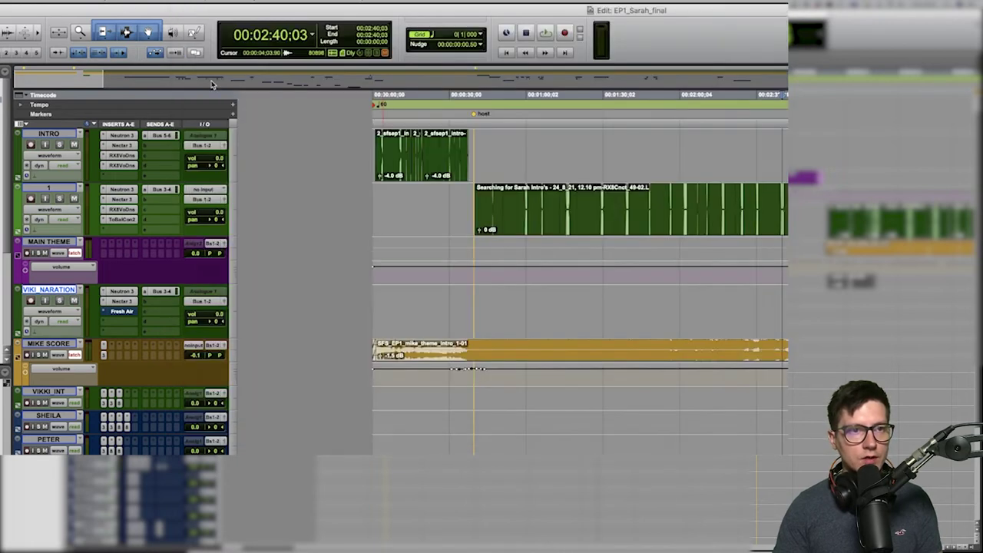
left_click(121, 144)
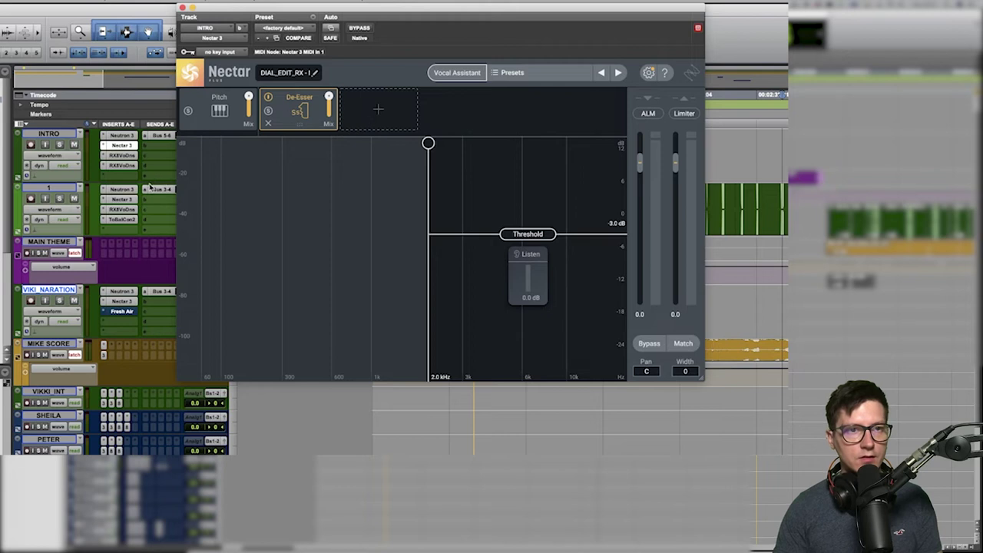
left_click(130, 201)
left_click(129, 303)
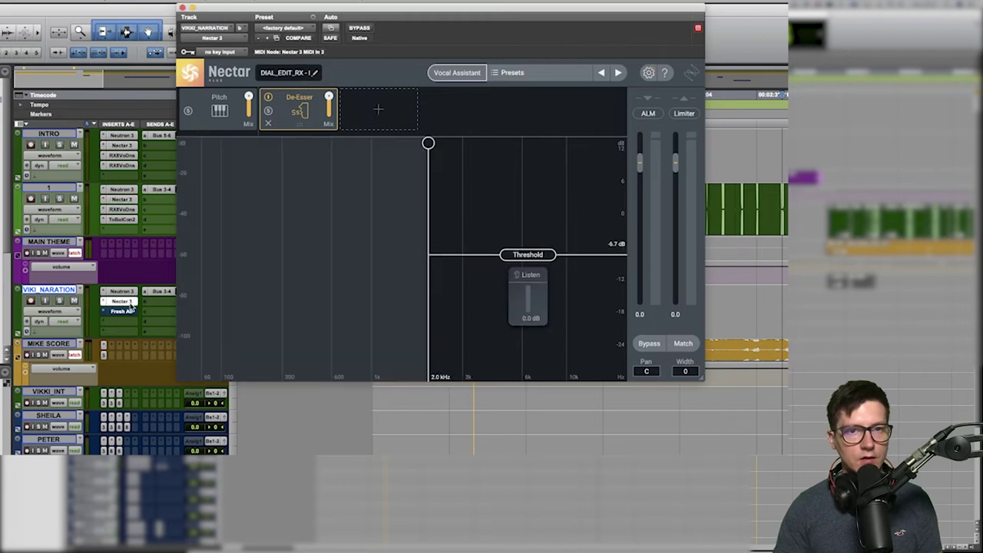
left_click(182, 7)
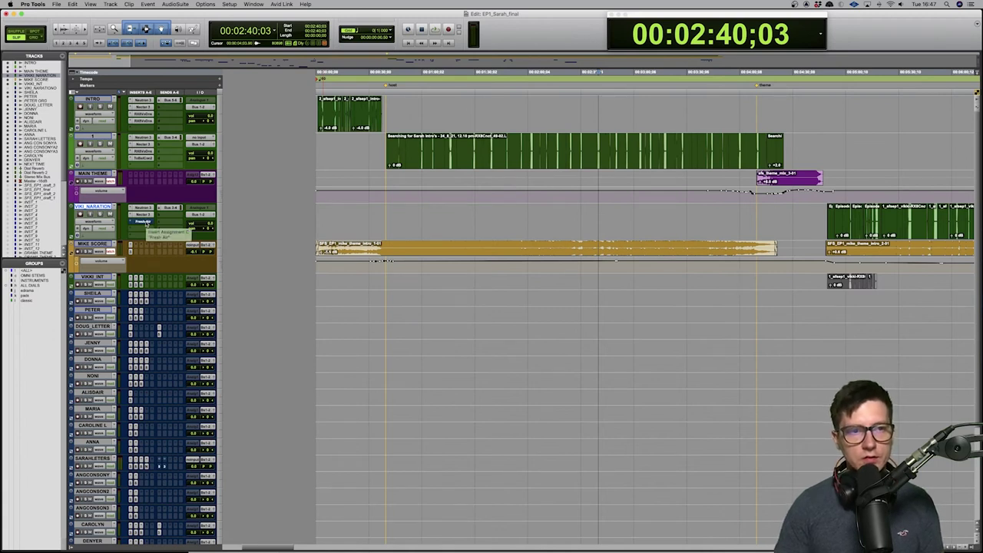
Drag the Stereo Mix Bus and Master tracks taller to show their insert chains.
scroll(146, 221, "down", 3)
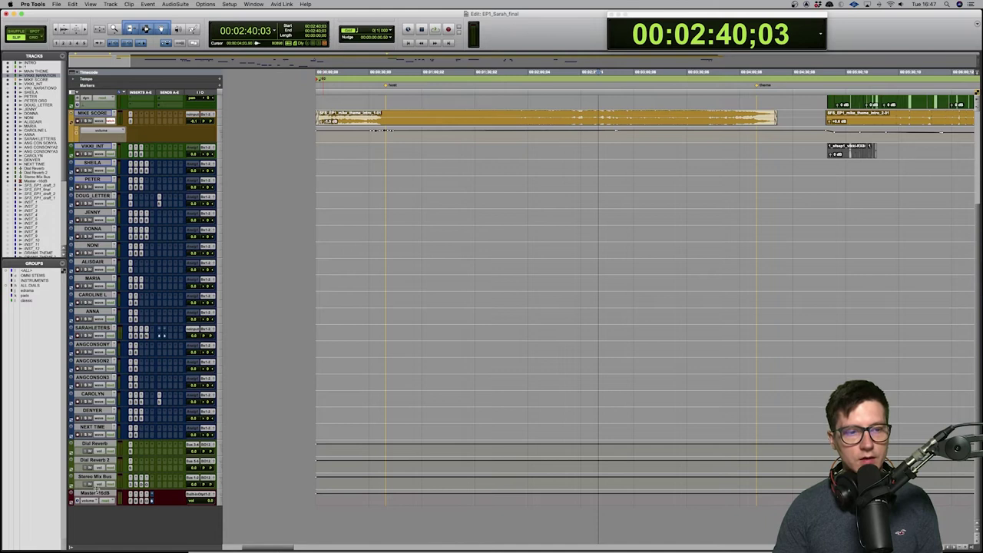
left_click_drag(99, 493, 102, 528)
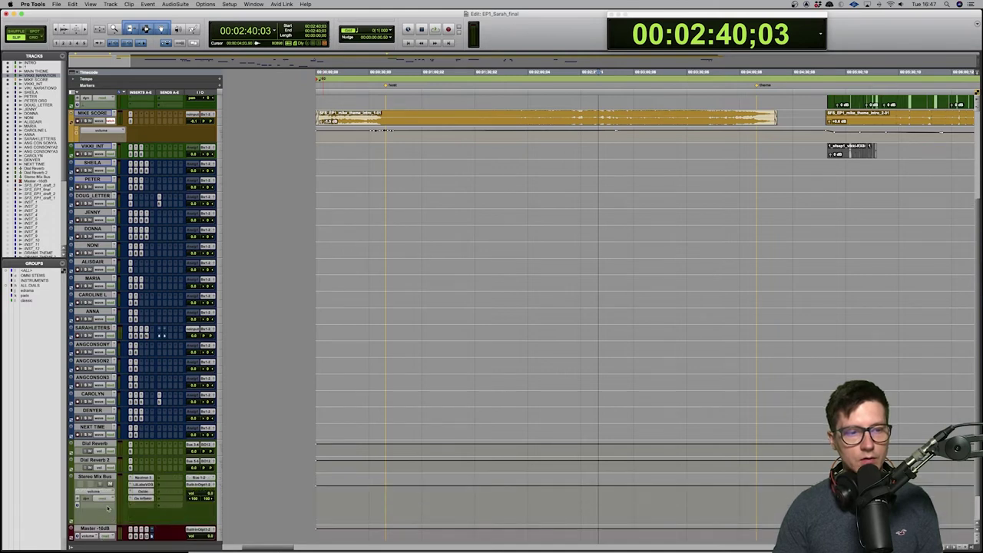
scroll(106, 513, "down", 1)
left_click_drag(104, 506, 104, 540)
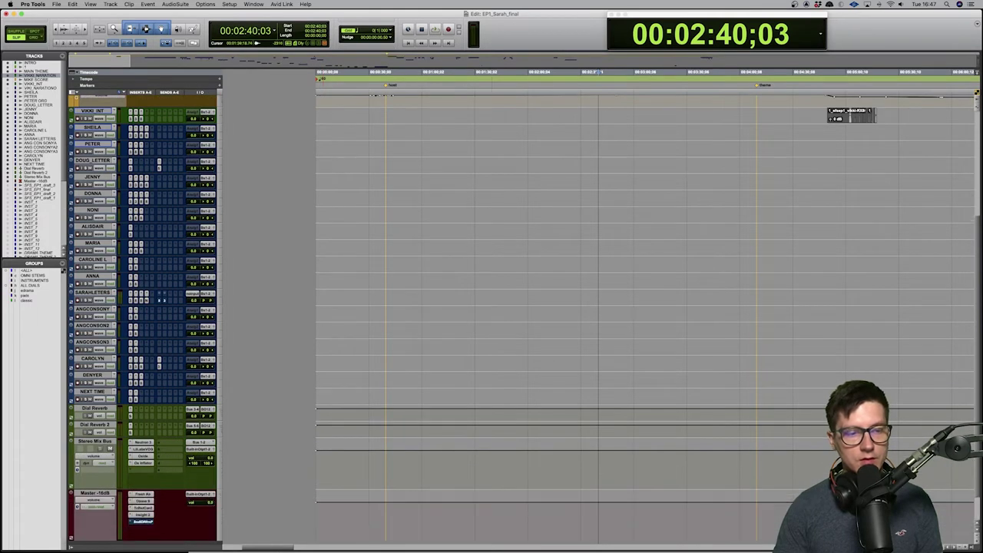
Inspect VIKI NARATION's Fresh Air plugin and close it.
scroll(266, 352, "up", 5)
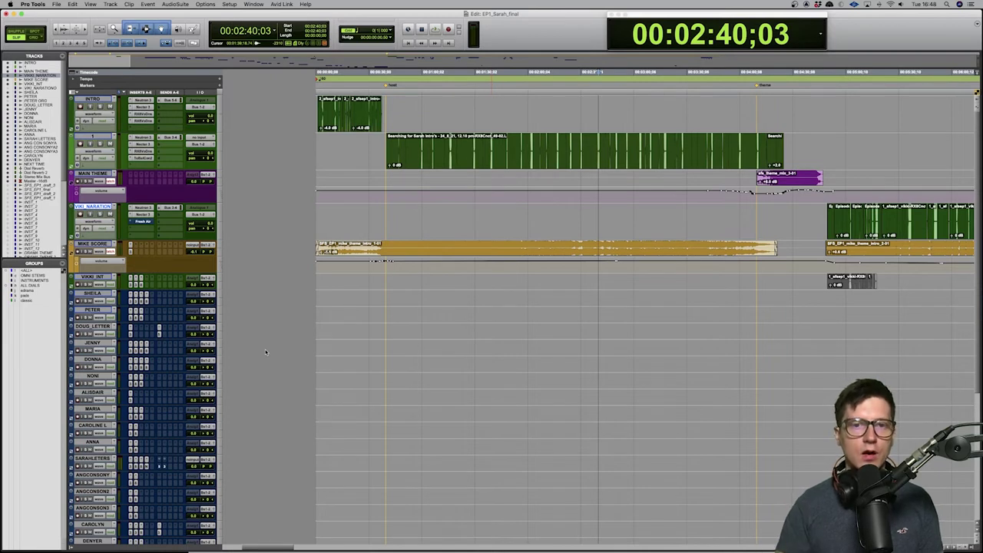
left_click(143, 222)
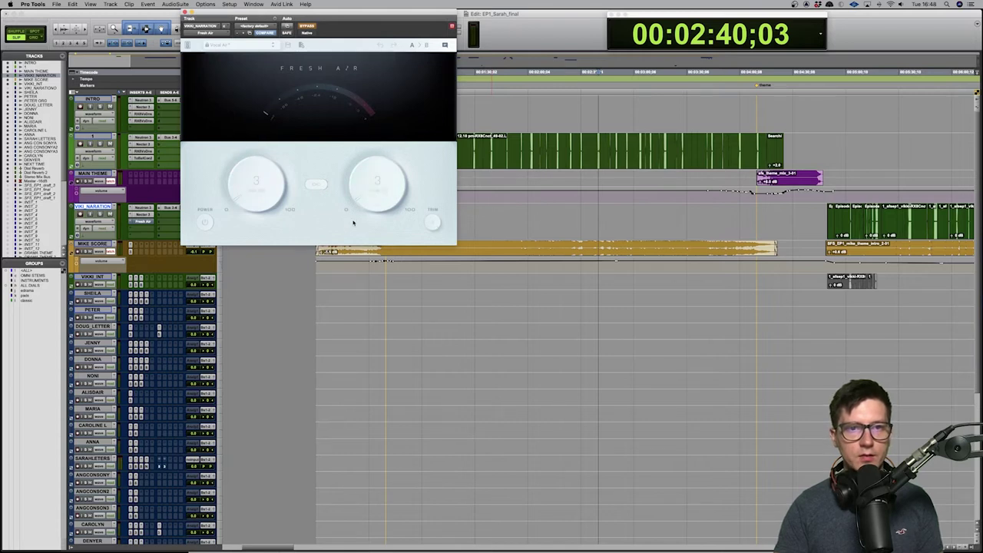
left_click(185, 12)
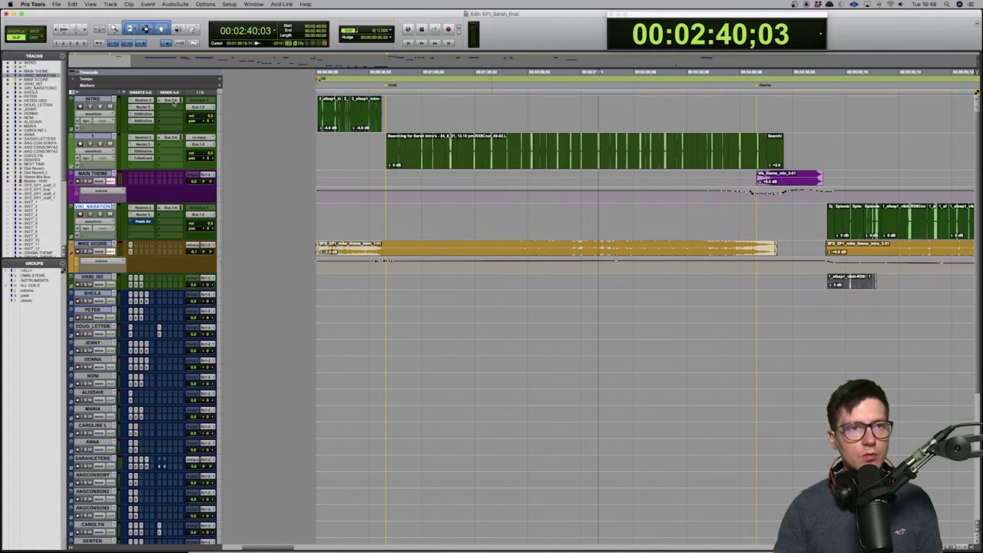
Select Dial Reverb 2 and Dial Reverb and enlarge both with Ctrl+Up.
scroll(178, 203, "down", 2)
scroll(178, 203, "down", 8)
left_click(92, 391)
left_click(95, 373, "shift")
key("ctrl+Up")
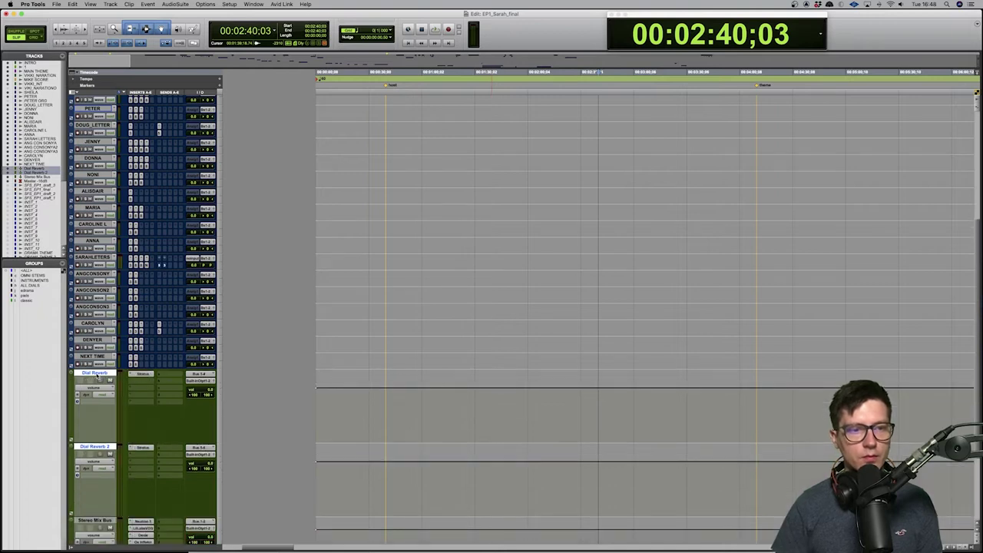
scroll(100, 377, "up", 5)
scroll(192, 201, "up", 5)
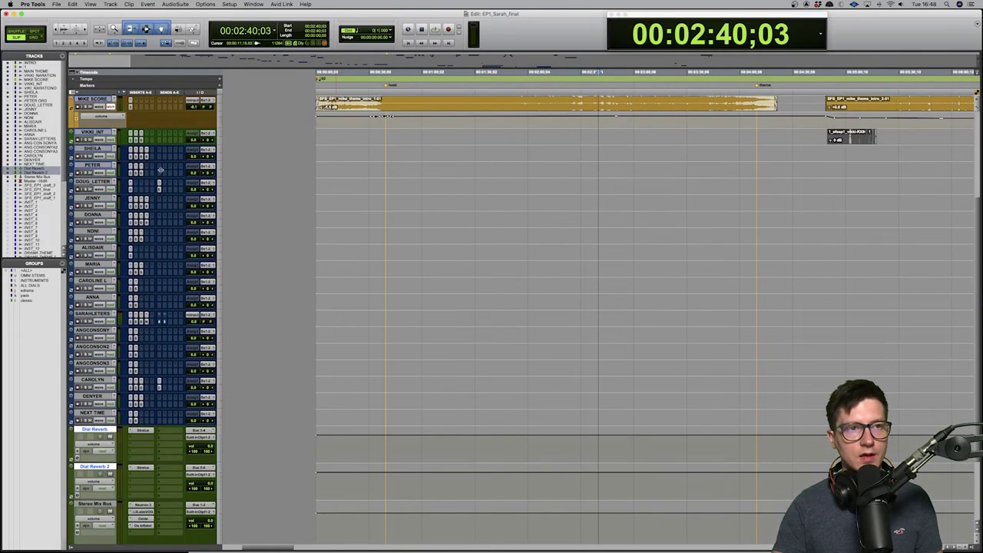
Check the bus send faders of INTRO, track 1 and VIKI NARATION.
scroll(160, 171, "down", 5)
scroll(161, 153, "up", 5)
left_click(174, 102)
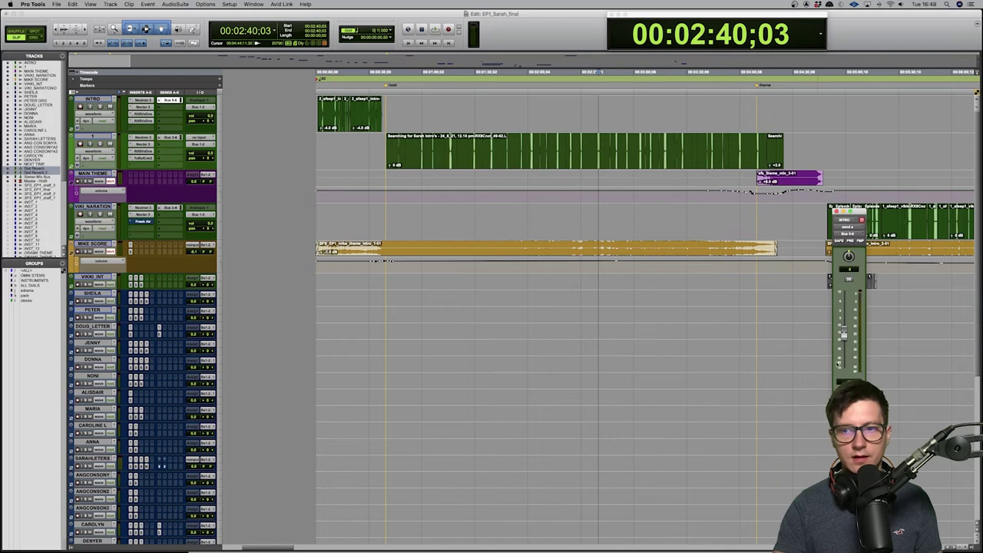
left_click(171, 101)
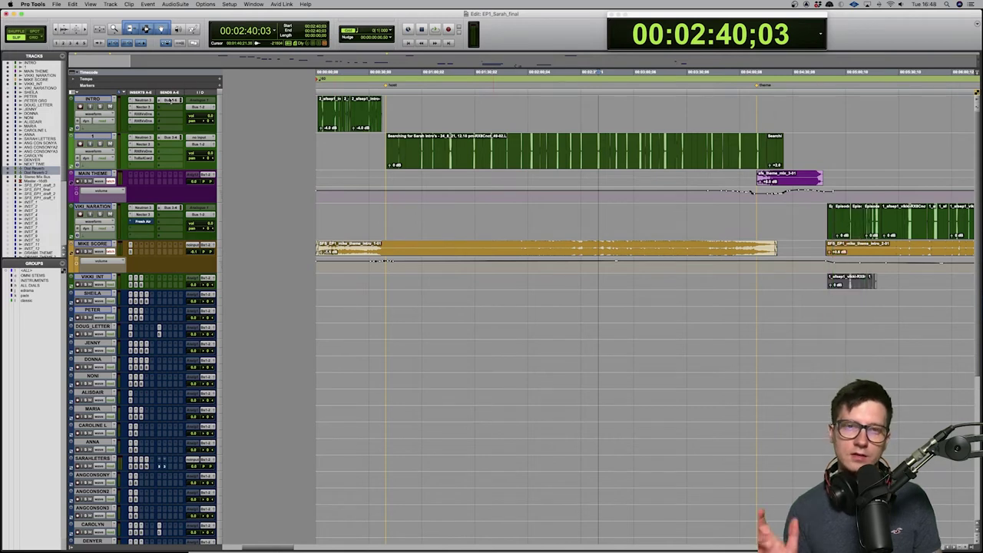
left_click(173, 137)
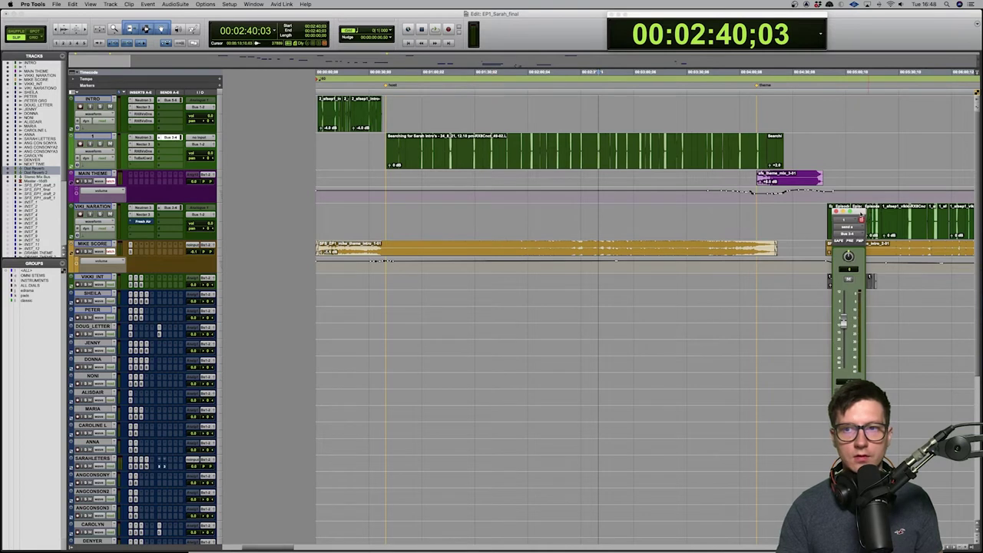
left_click_drag(858, 208, 505, 91)
left_click(175, 208)
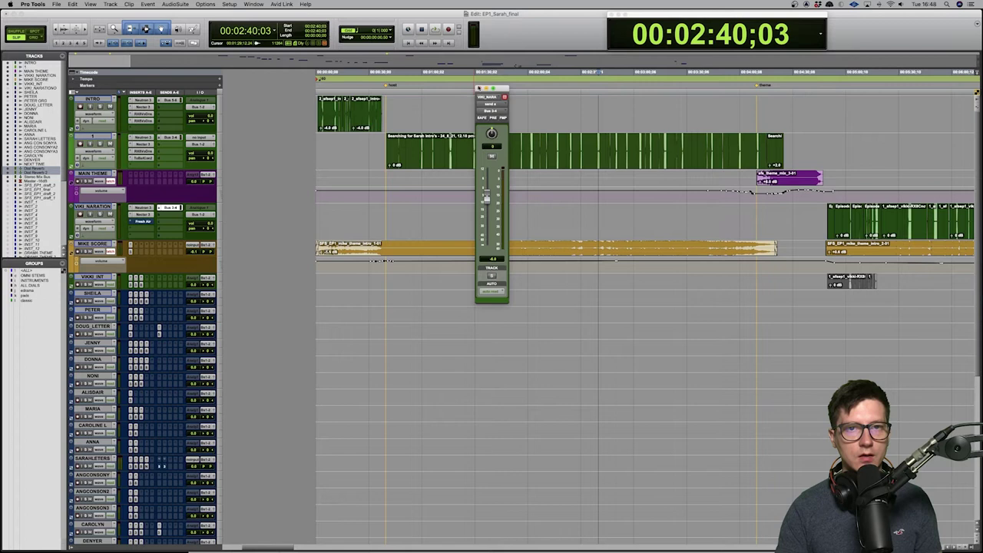
left_click(171, 209)
scroll(90, 399, "down", 10)
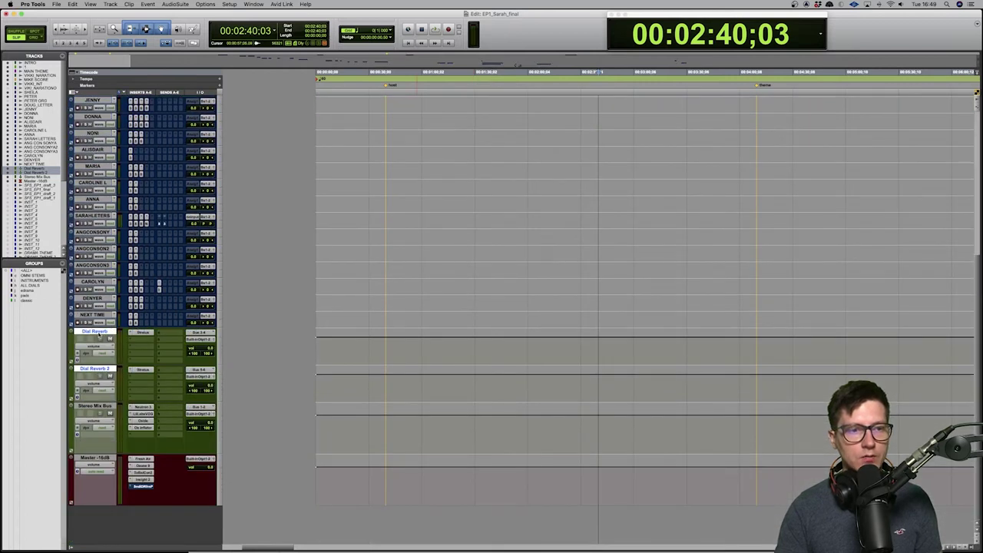
left_click(143, 332)
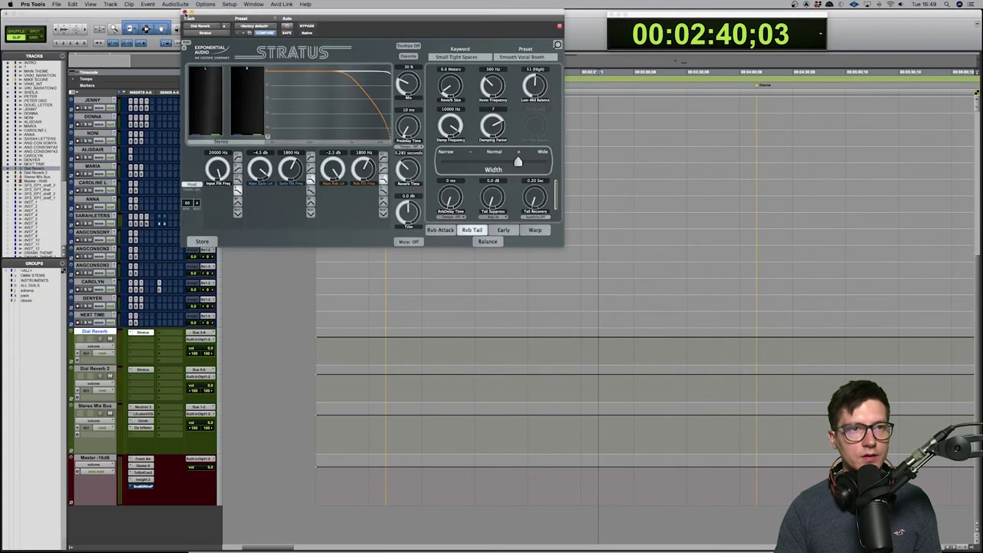
left_click(151, 14)
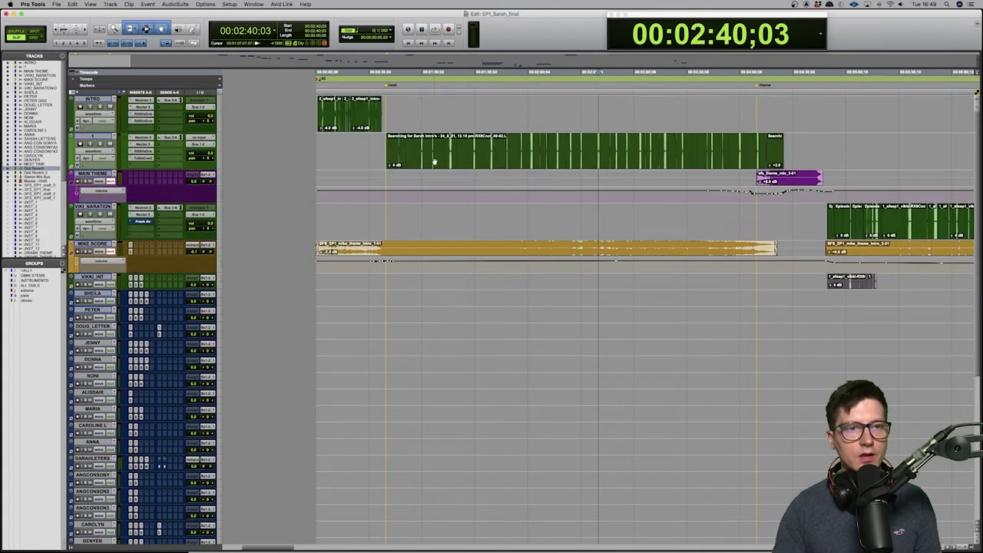
Select MAIN THEME and make the score track below it taller.
scroll(434, 161, "down", 3)
scroll(431, 161, "up", 3)
left_click(105, 174)
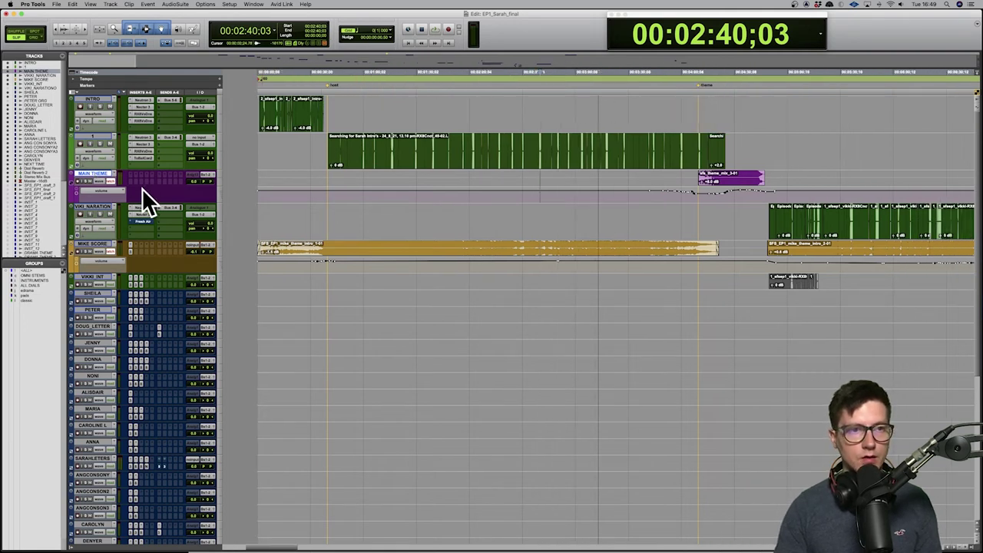
scroll(427, 183, "down", 1)
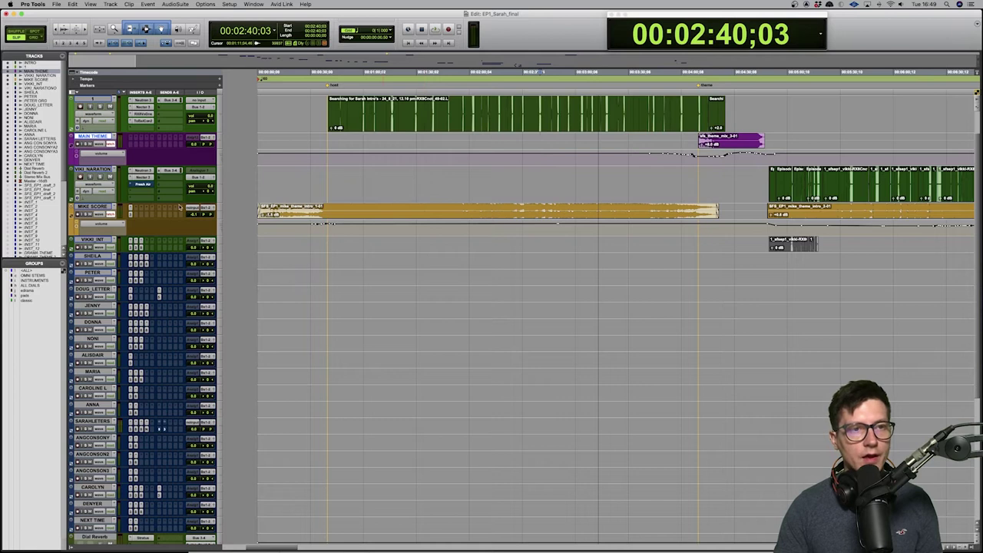
scroll(182, 202, "down", 1)
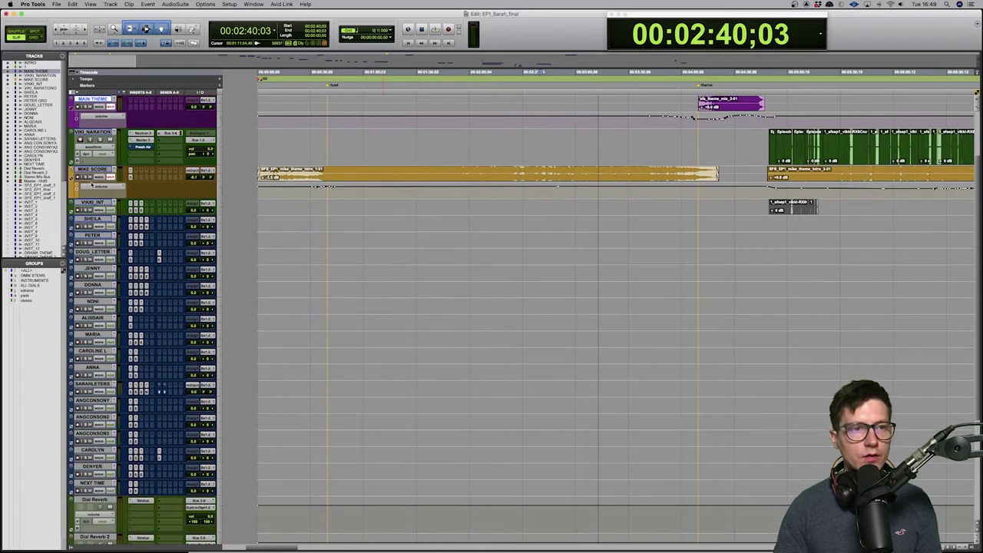
key("ctrl+Down")
key("ctrl+Down")
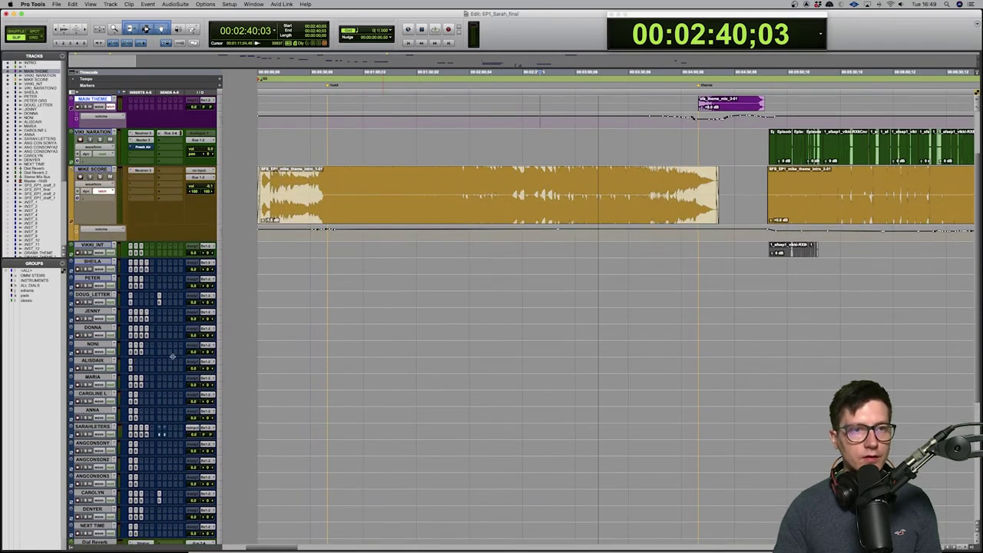
Review the score track's Neutron EQ, Exciter and Compressor 1 modules, then close it.
left_click(141, 171)
left_click(184, 107)
left_click(246, 104)
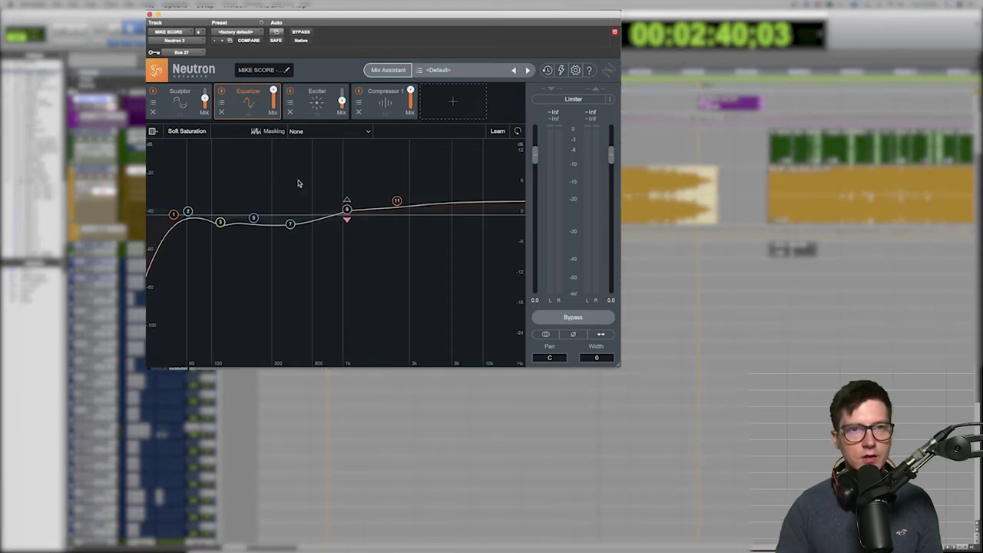
left_click(311, 115)
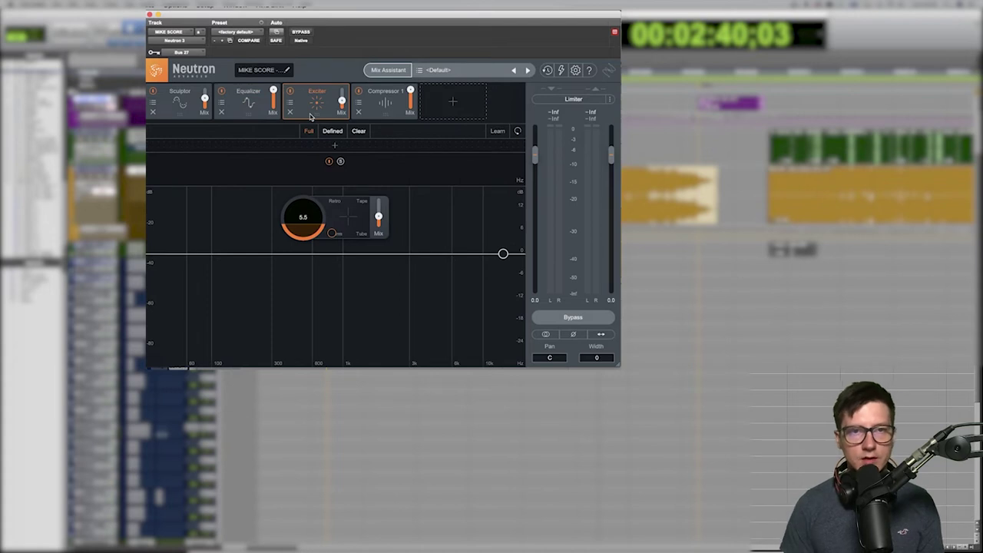
left_click(391, 112)
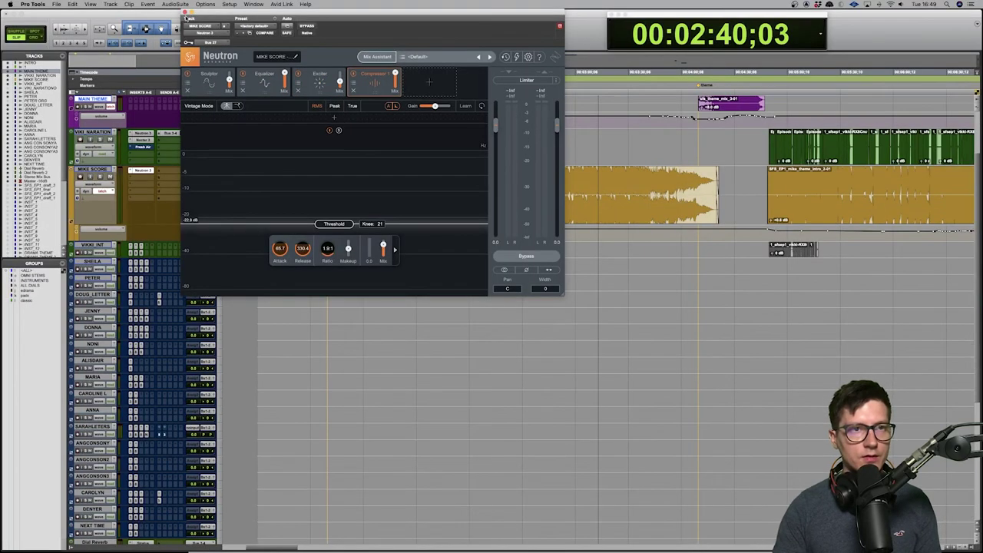
left_click(186, 15)
scroll(190, 174, "down", 10)
scroll(191, 174, "up", 8)
scroll(191, 174, "up", 1)
Select all the interview dialogue tracks and increase their height.
left_click(92, 212)
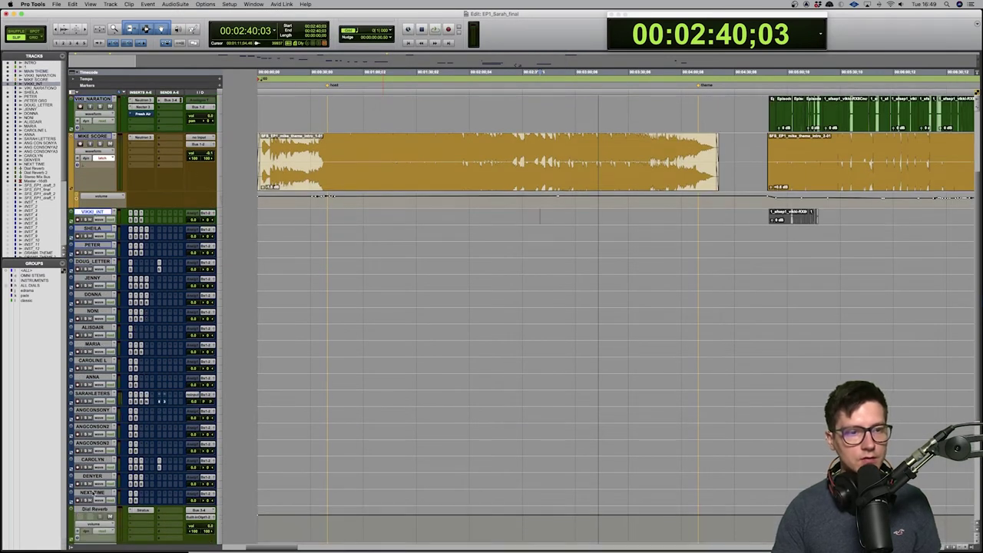
left_click(93, 494, "shift")
key("ctrl+Down")
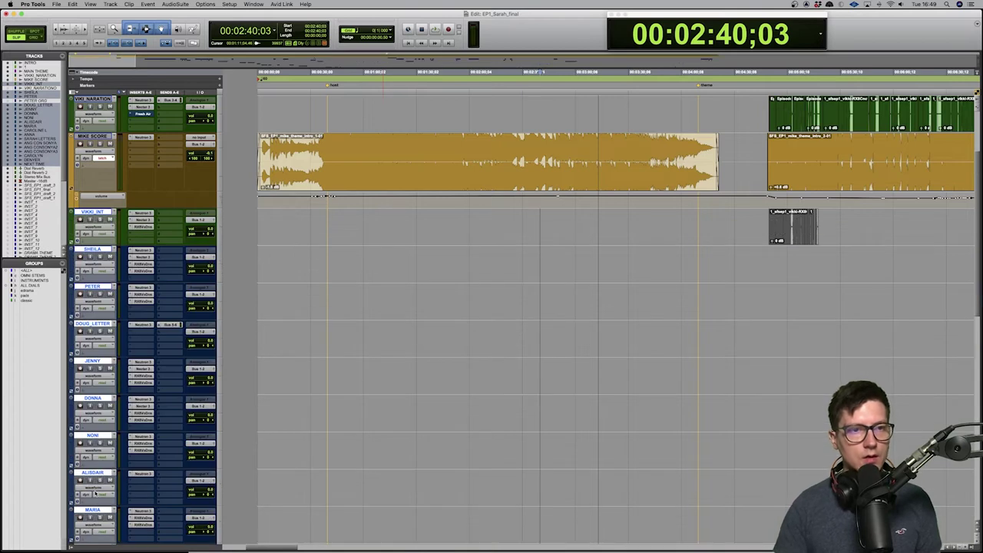
scroll(580, 300, "down", 3)
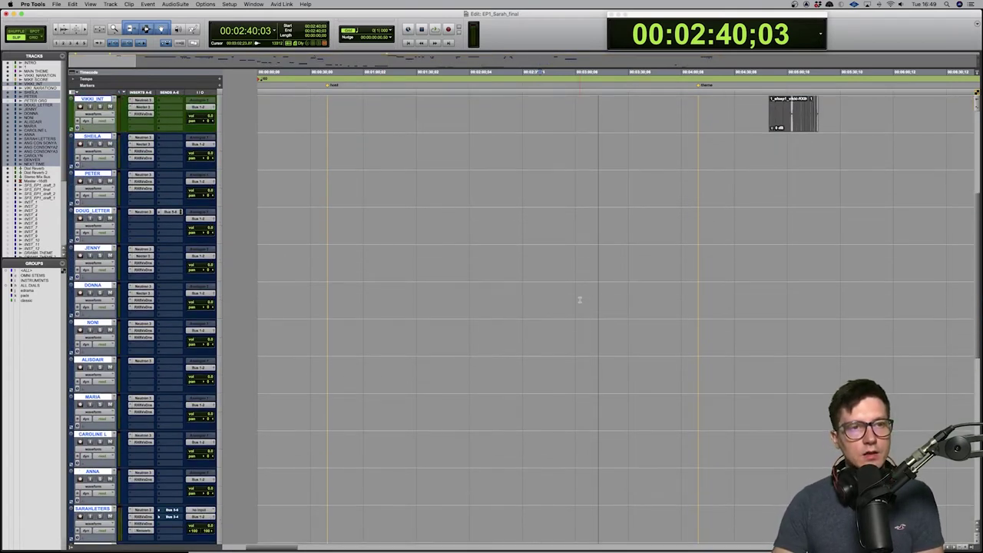
scroll(580, 298, "up", 1)
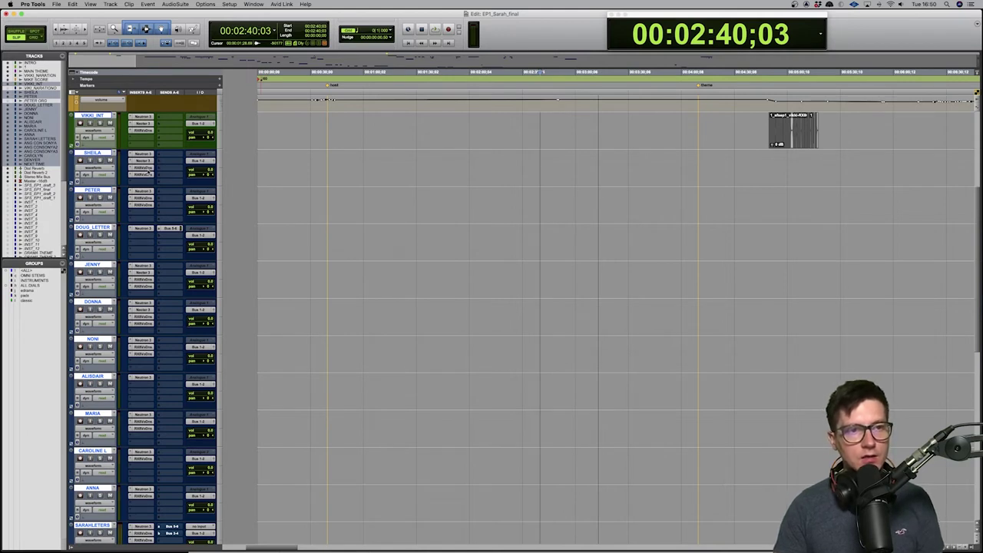
Inspect a voice track's RX Voice De-noise, then select the dialogue track with Neoverb.
left_click(143, 169)
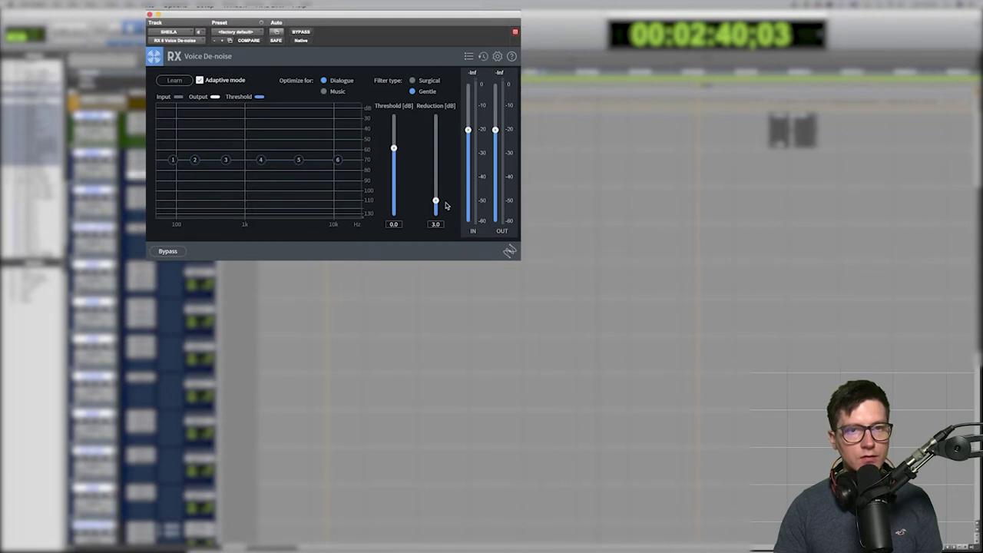
left_click(152, 14)
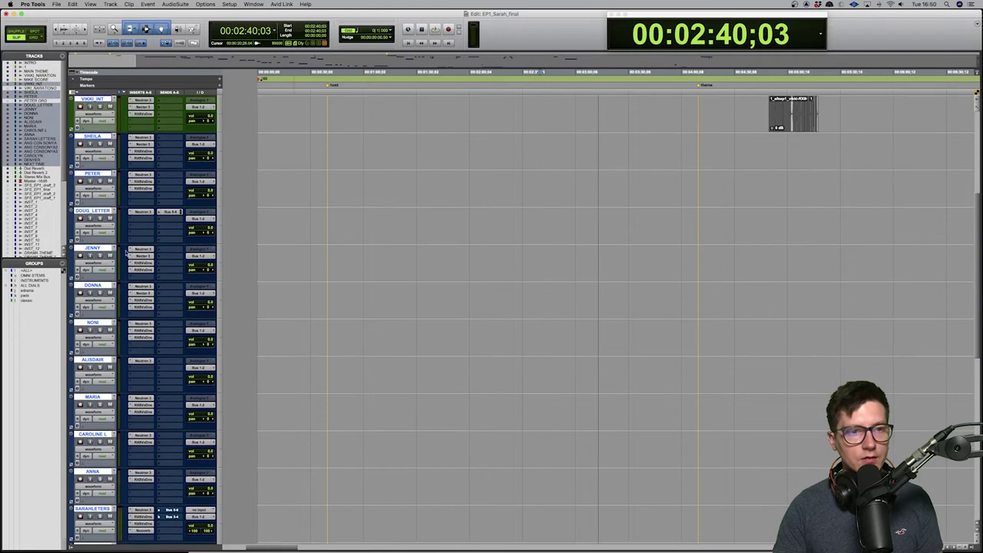
scroll(126, 253, "down", 2)
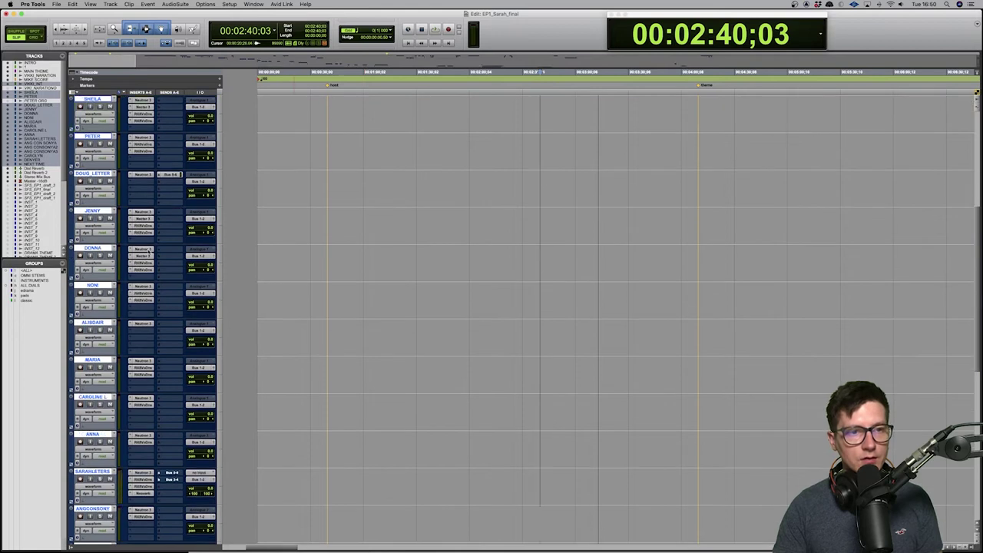
scroll(154, 339, "down", 3)
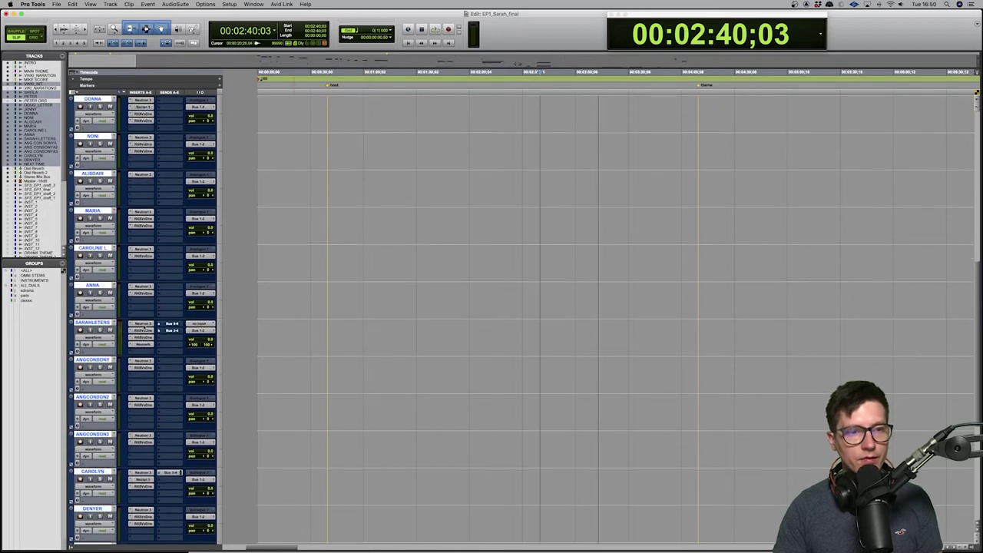
scroll(150, 300, "down", 1)
scroll(150, 300, "down", 1)
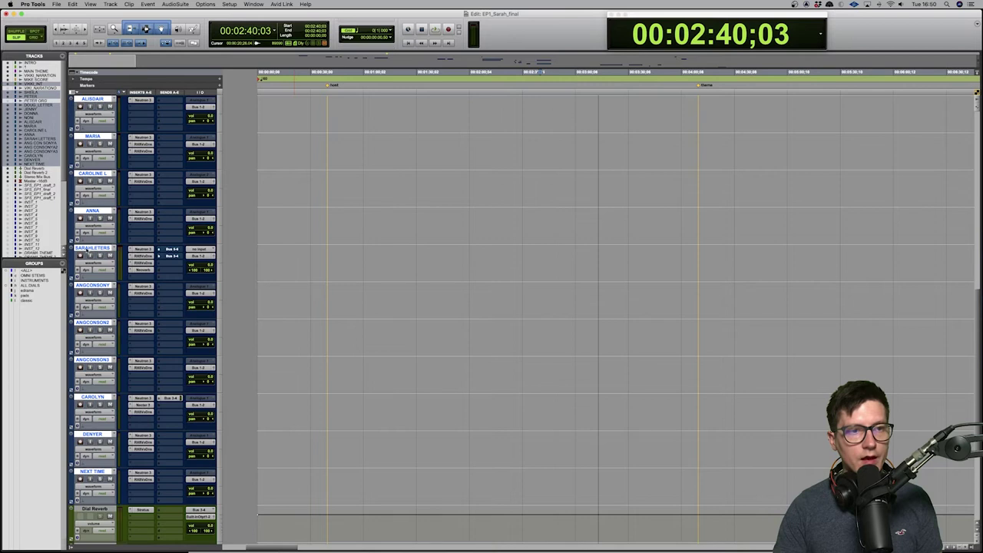
left_click(94, 248)
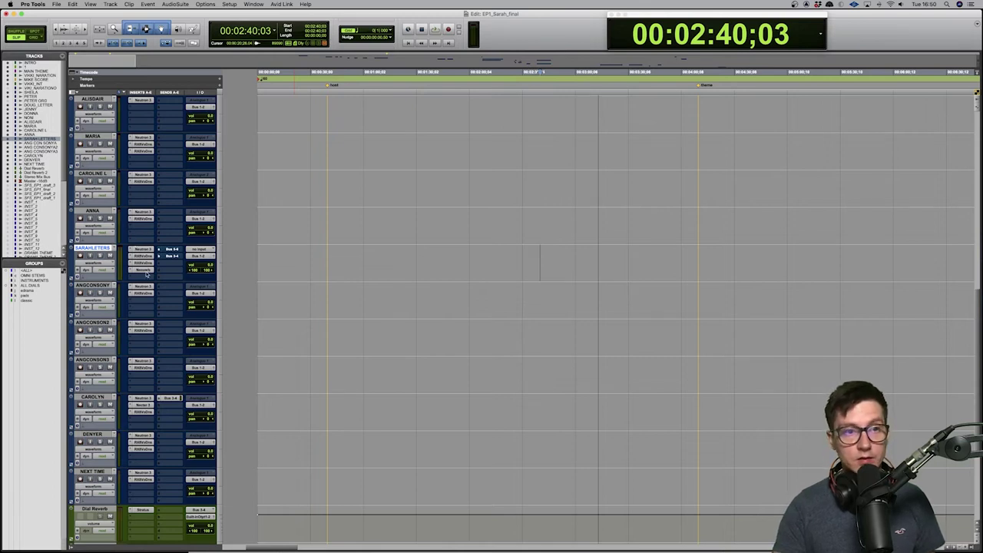
left_click(148, 272)
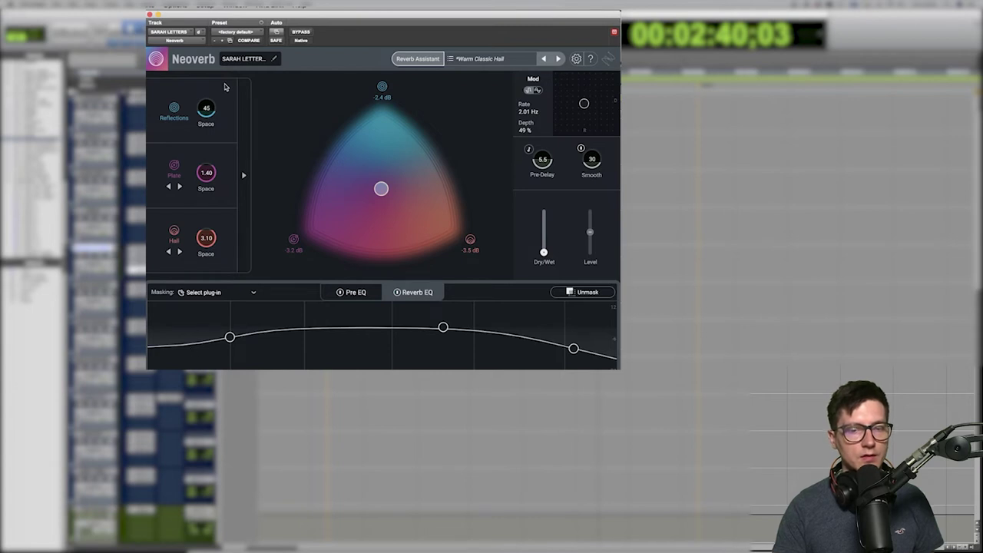
left_click(149, 14)
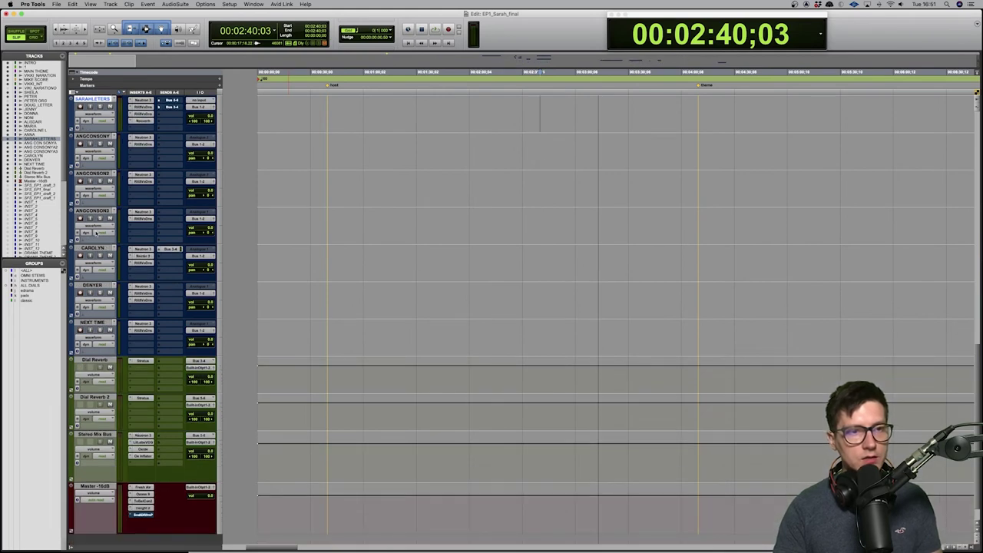
Select a lower dialogue track with a bus send and scroll through the session's tracks.
left_click(92, 249)
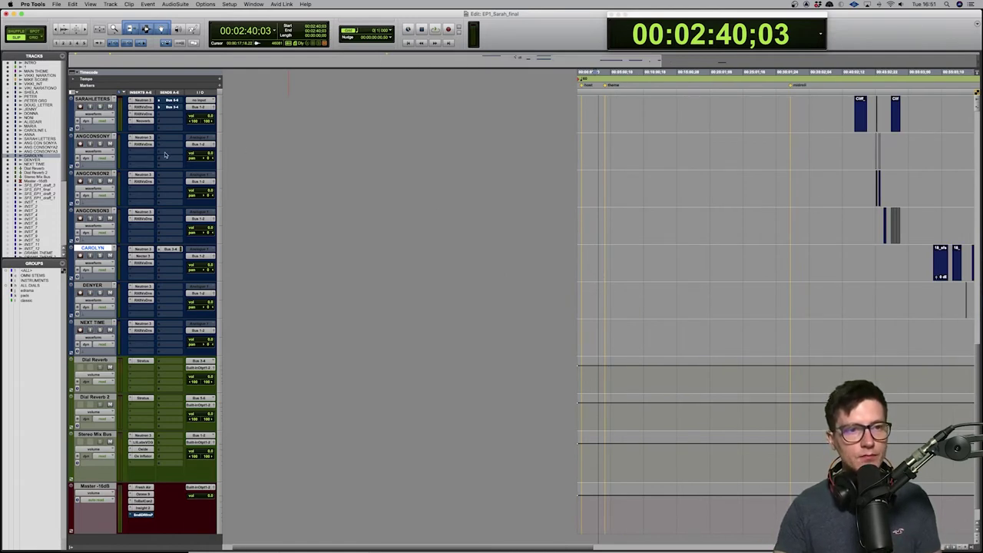
scroll(161, 153, "up", 6)
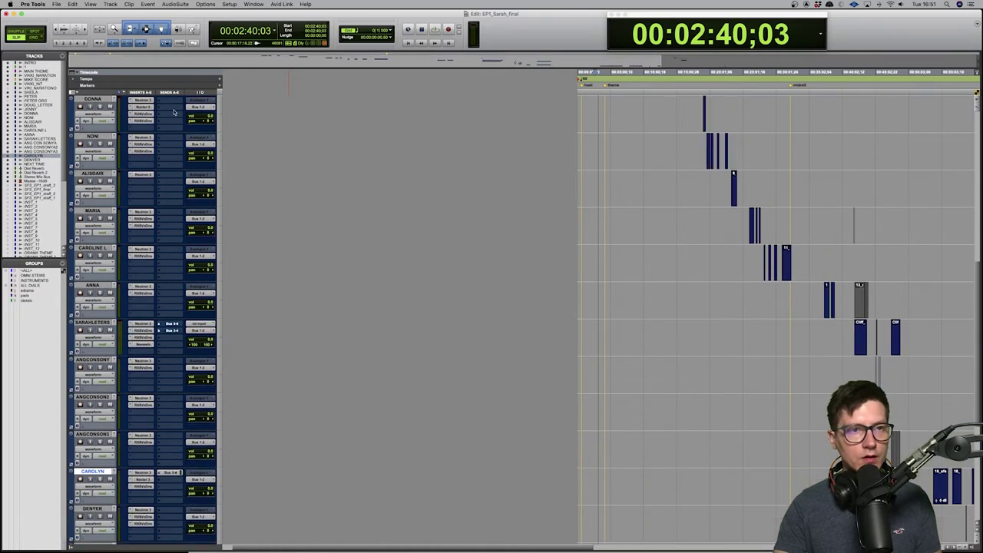
scroll(168, 156, "down", 2)
scroll(154, 131, "up", 10)
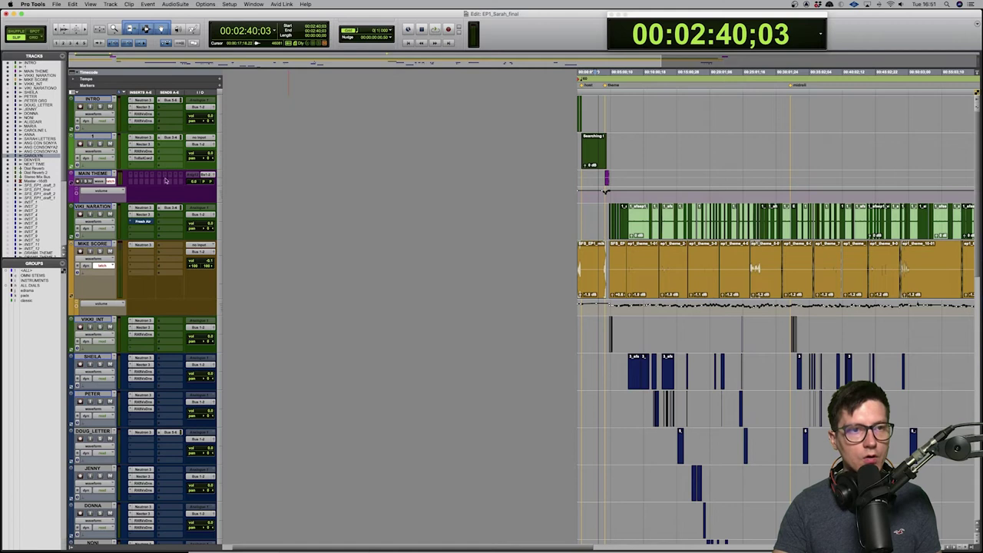
scroll(175, 207, "down", 2)
scroll(176, 204, "down", 4)
scroll(177, 189, "up", 4)
scroll(164, 192, "up", 1)
scroll(164, 215, "down", 2)
scroll(164, 214, "down", 6)
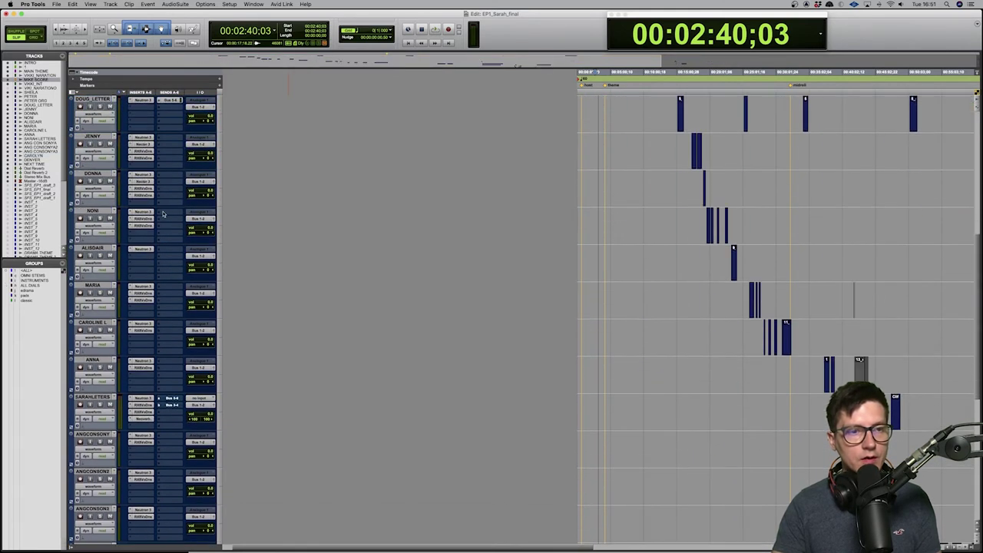
scroll(164, 214, "down", 5)
scroll(163, 214, "down", 2)
scroll(163, 214, "down", 2)
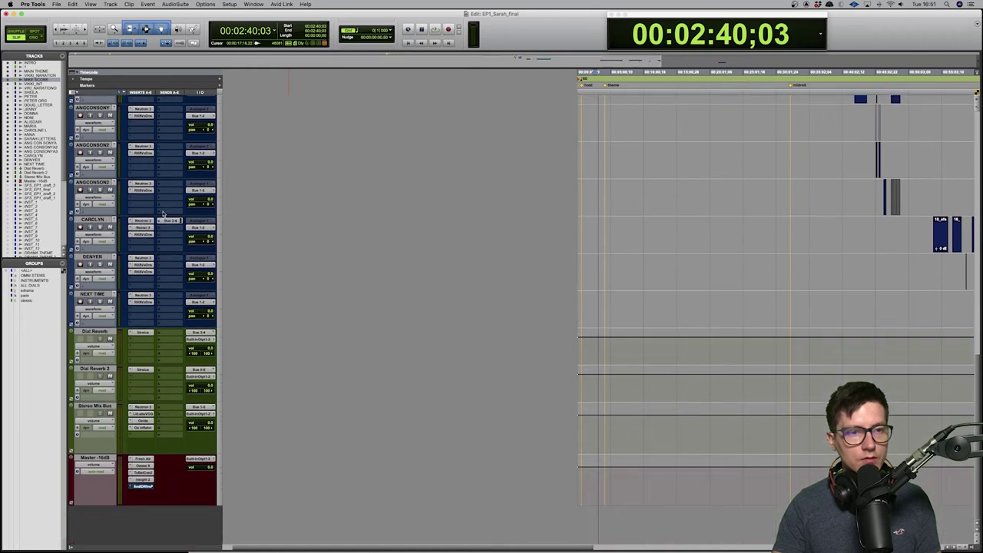
Select Dial Reverb, Dial Reverb 2, then the Stereo Mix Bus track.
left_click(93, 333)
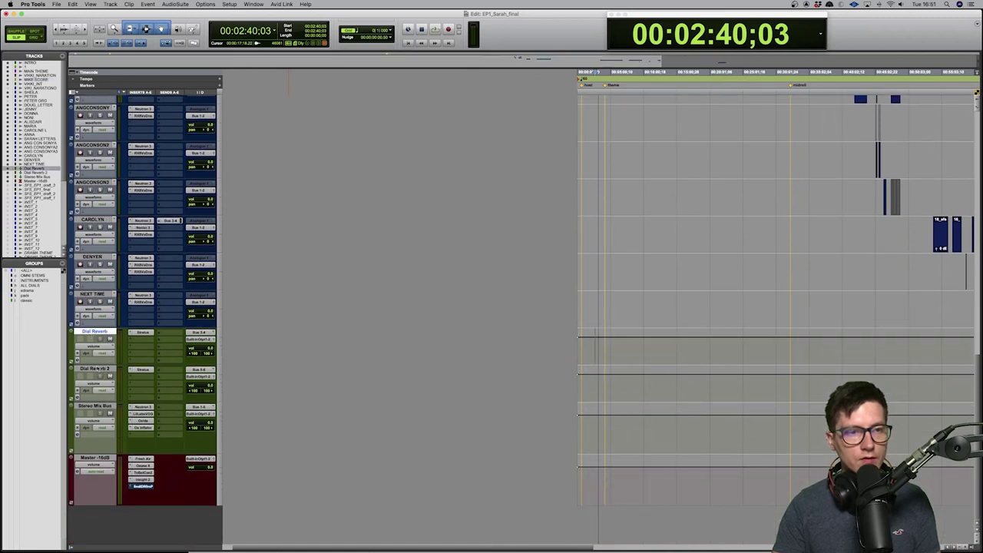
left_click(95, 369)
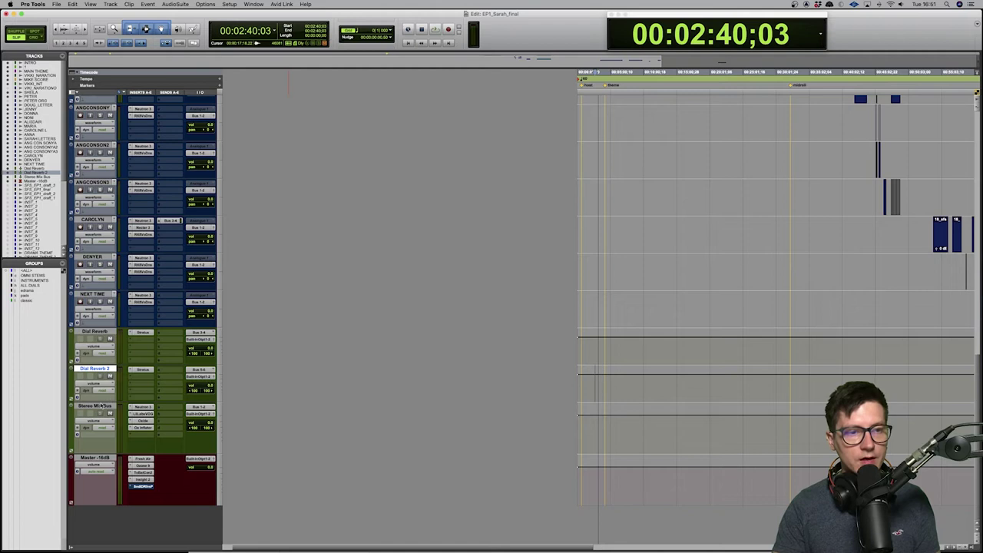
left_click(96, 406)
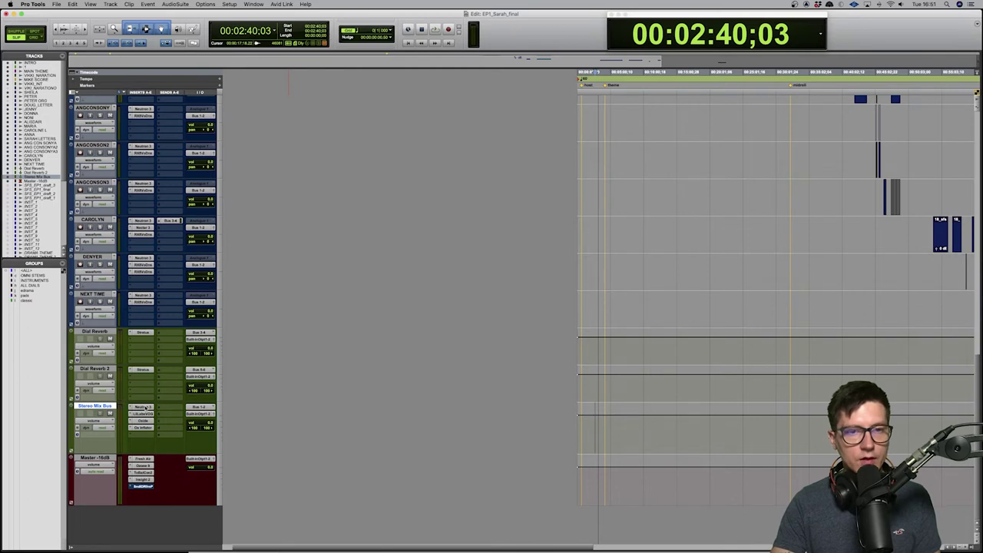
View the Stereo Mix Bus Neutron 3 Compressor 1, Compressor 2 and Sculptor modules, then close it.
left_click(142, 407)
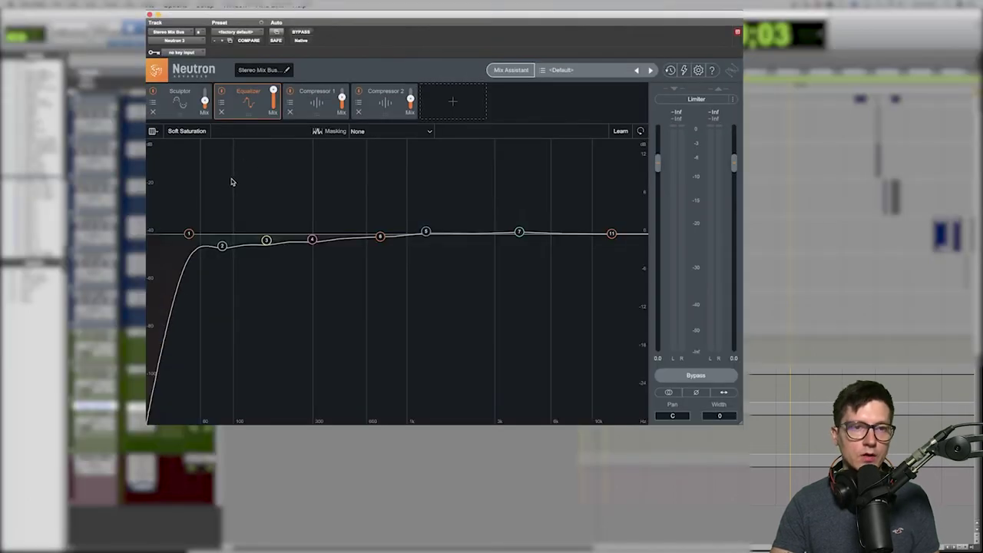
left_click(316, 113)
left_click(386, 112)
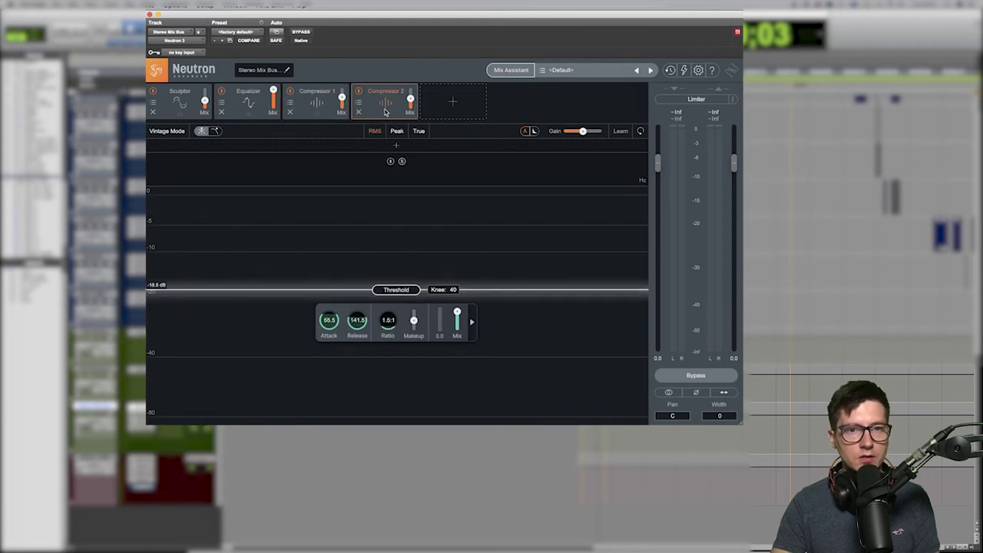
left_click(181, 113)
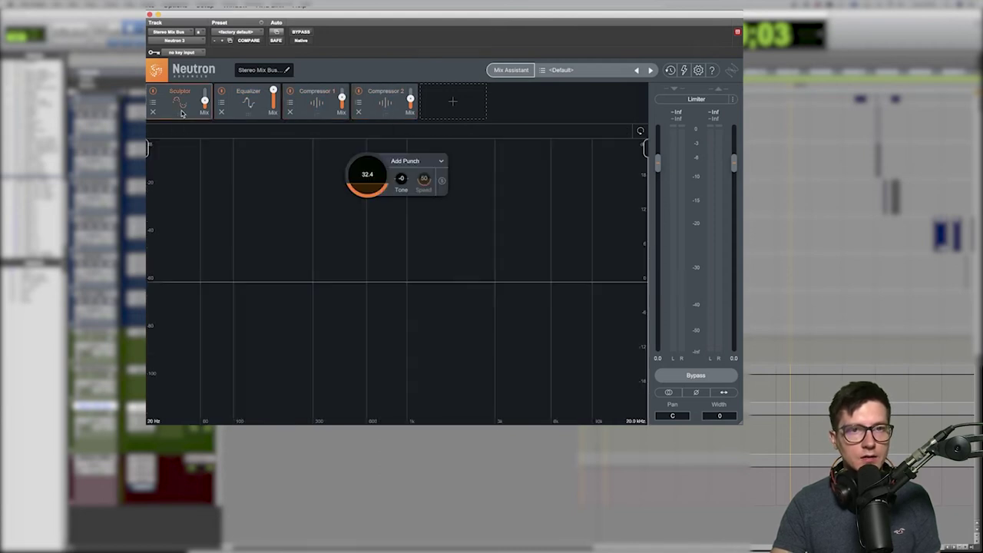
left_click(151, 13)
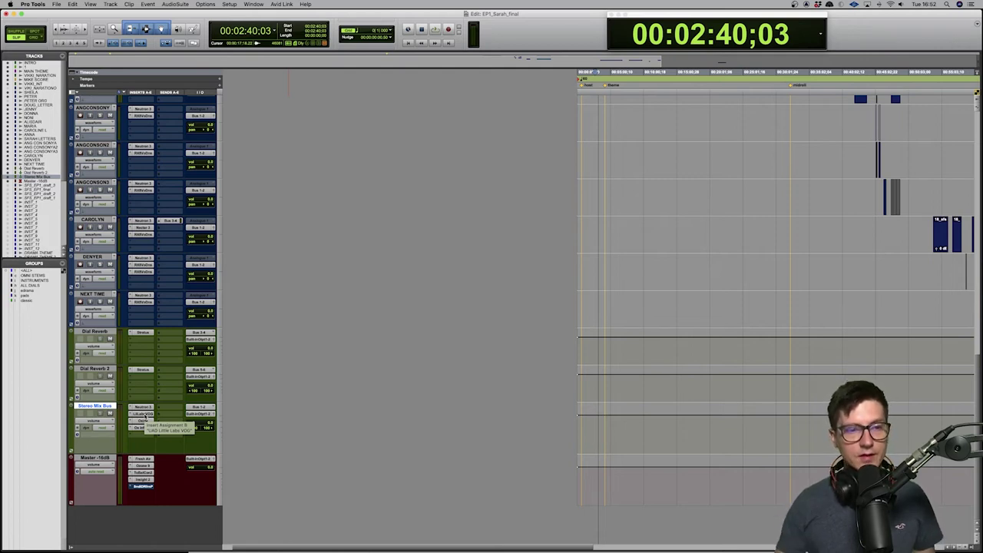
left_click(143, 414)
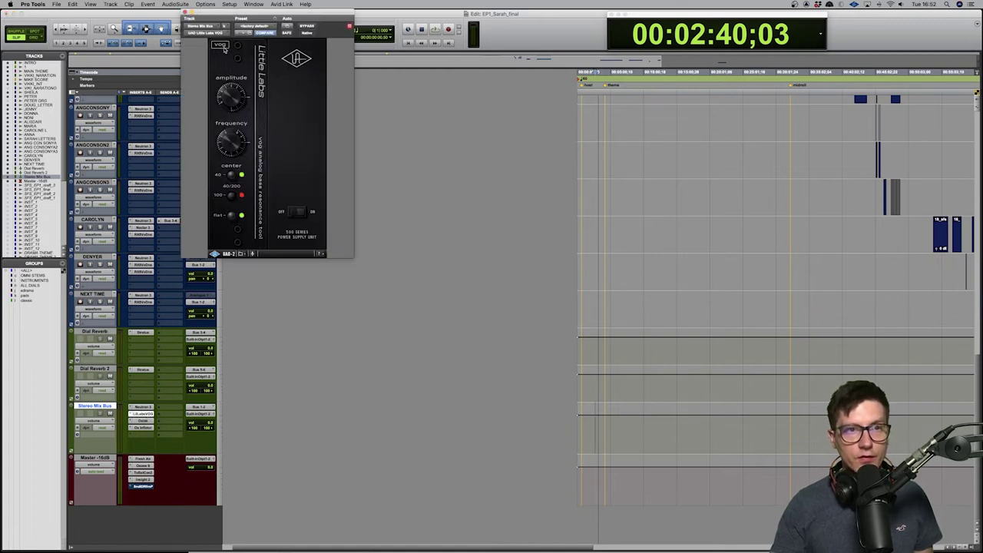
left_click_drag(314, 15, 431, 66)
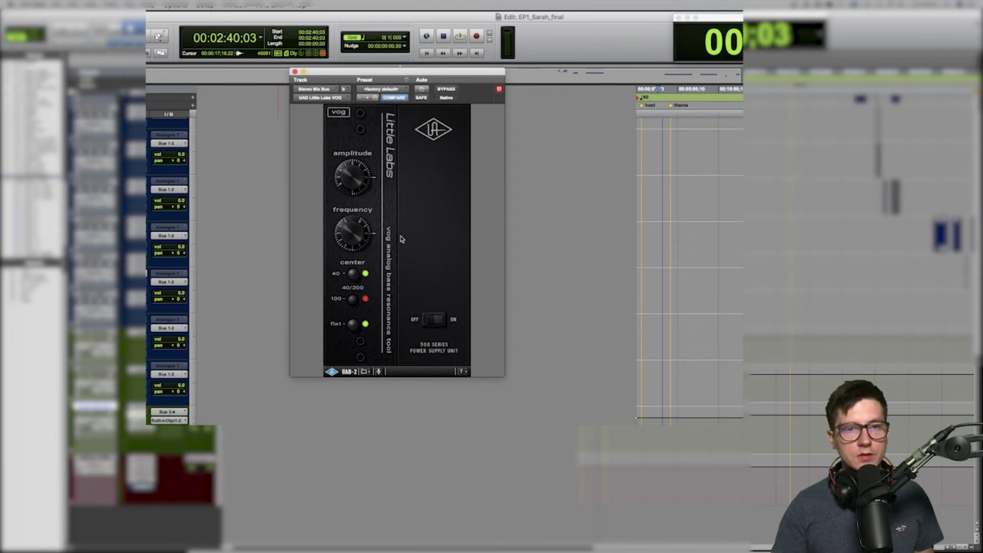
left_click(294, 73)
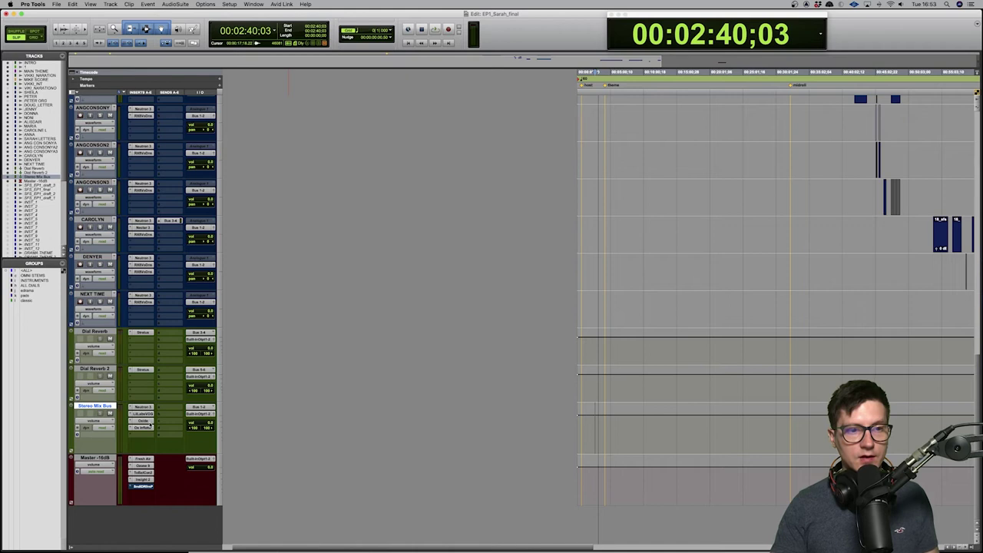
left_click(146, 422)
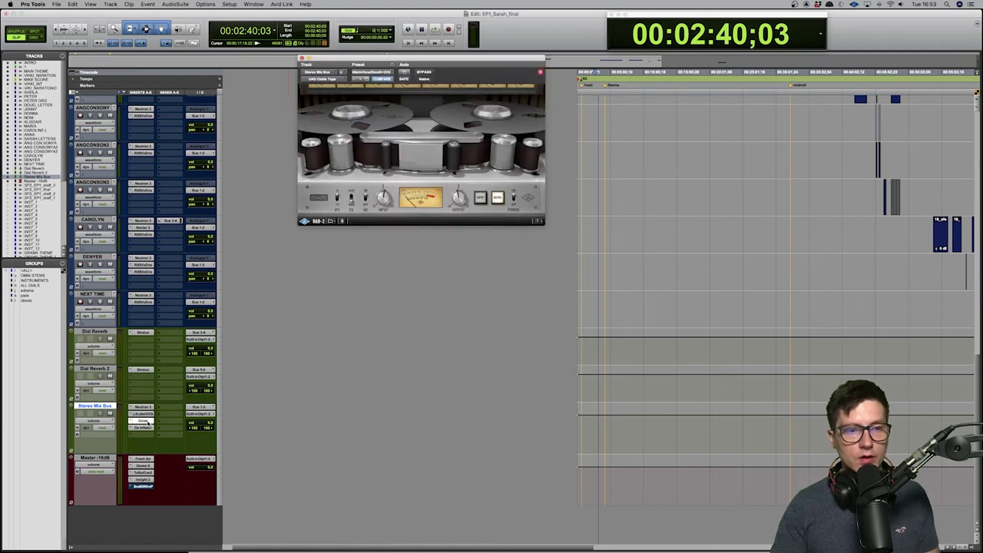
left_click_drag(430, 60, 441, 158)
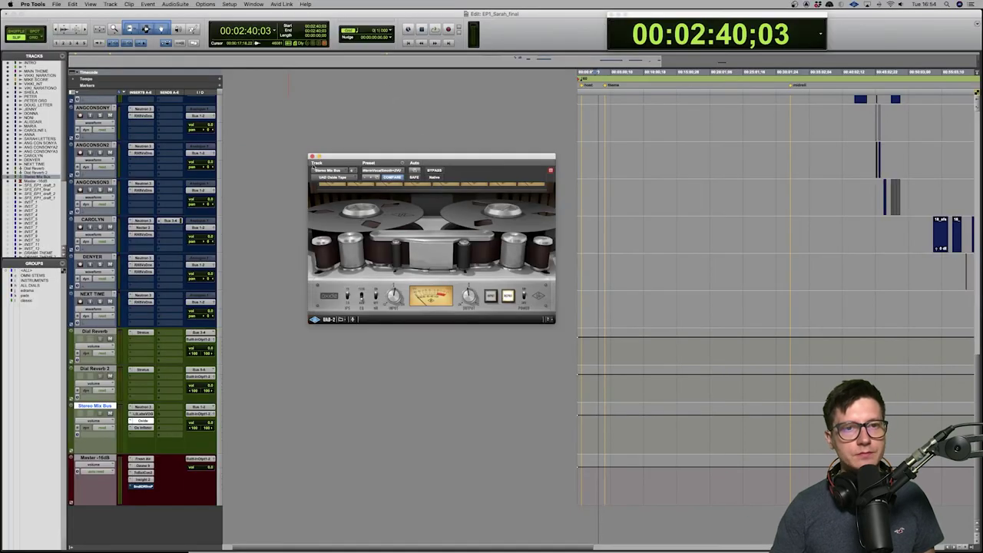
left_click(311, 157)
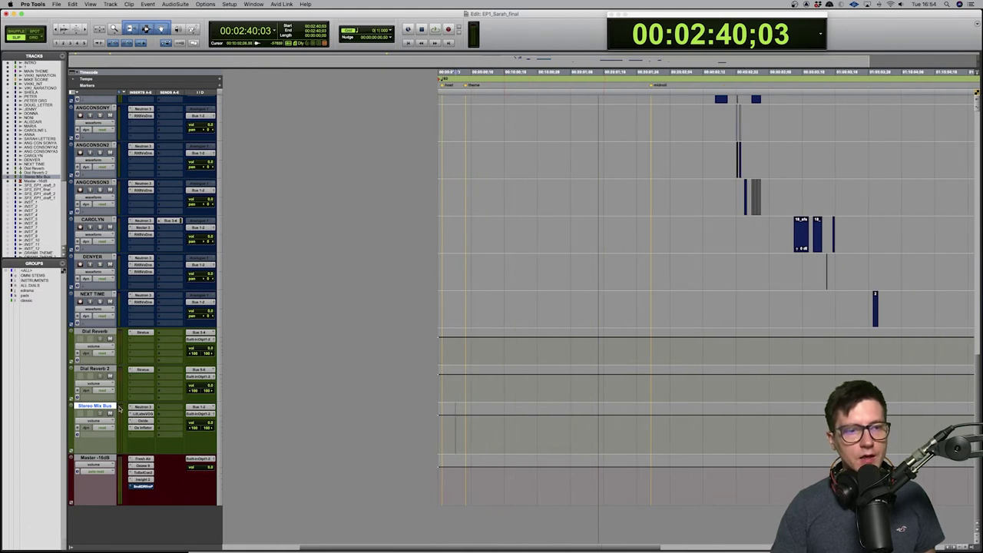
left_click(146, 428)
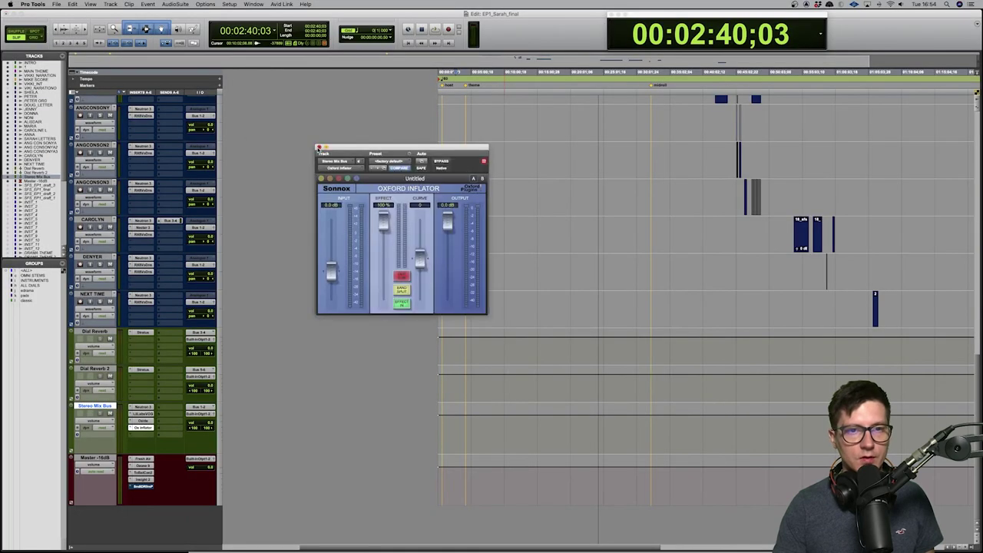
left_click(254, 136)
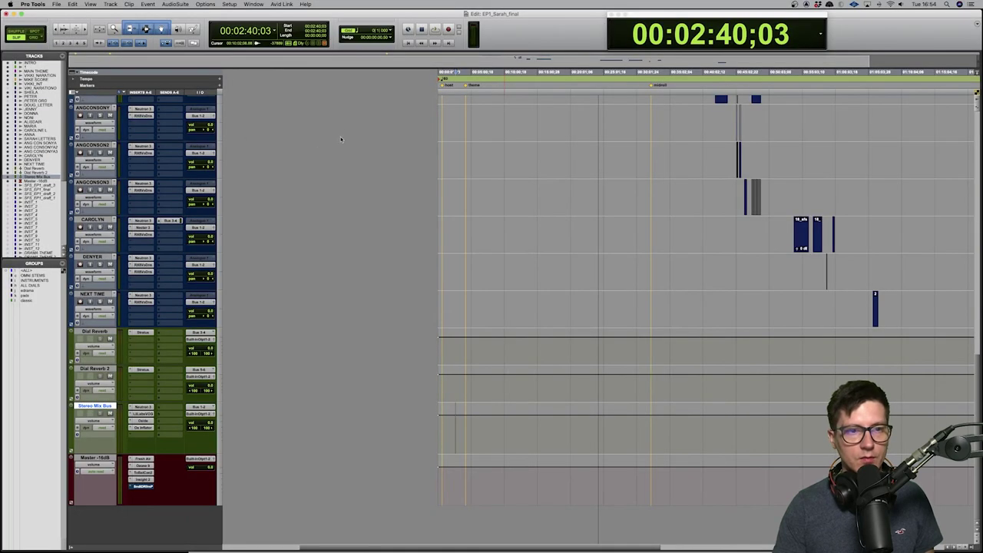
left_click(99, 458)
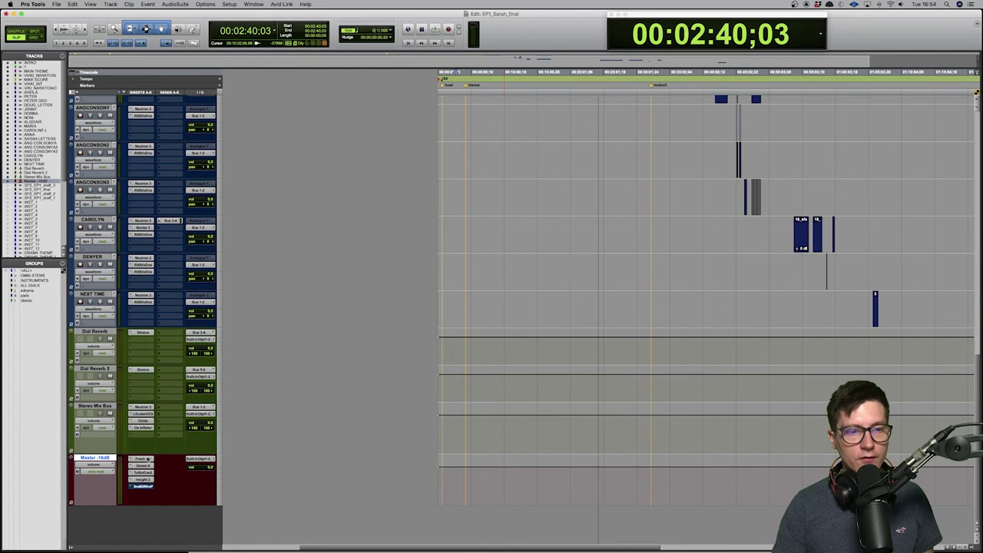
left_click(138, 459)
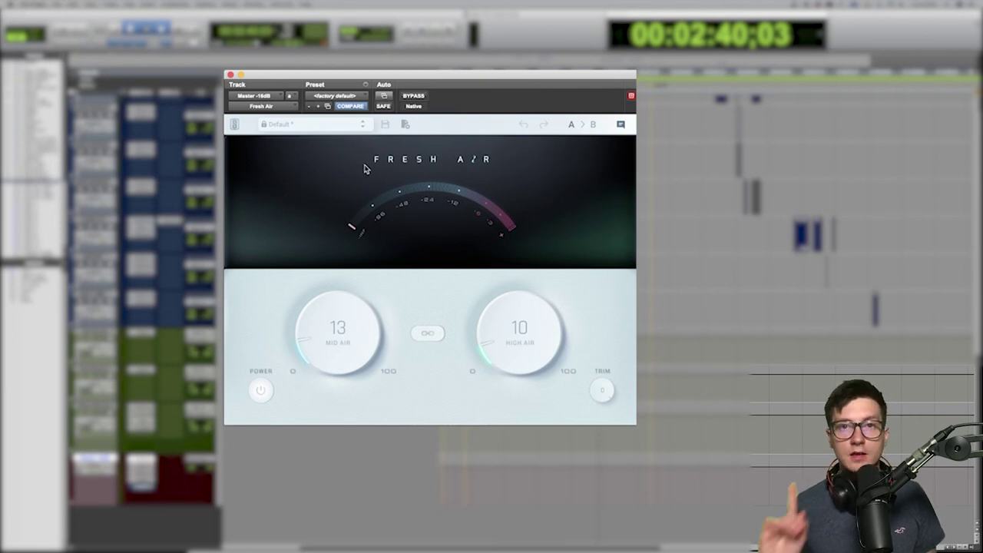
scroll(165, 241, "up", 5)
scroll(165, 241, "up", 5)
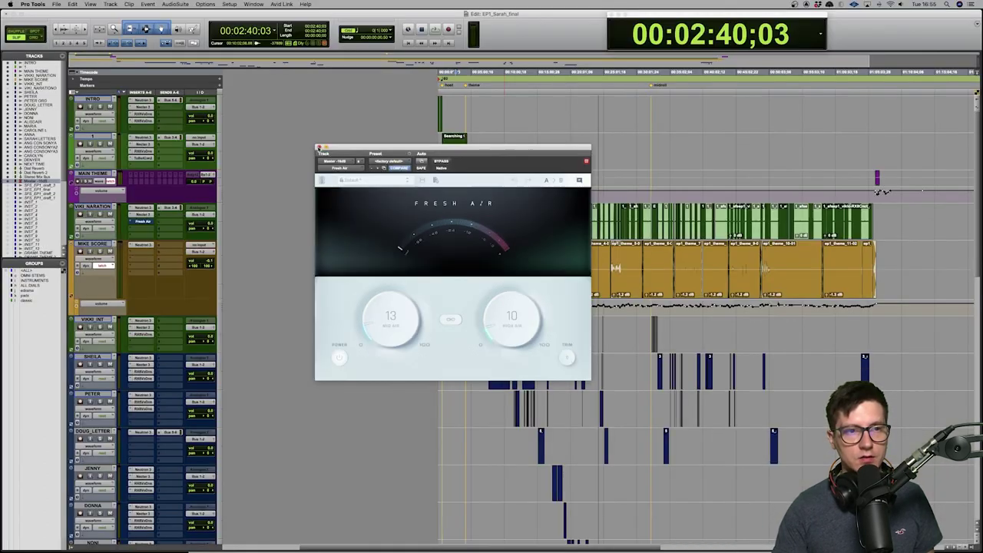
left_click(230, 75)
scroll(177, 236, "down", 10)
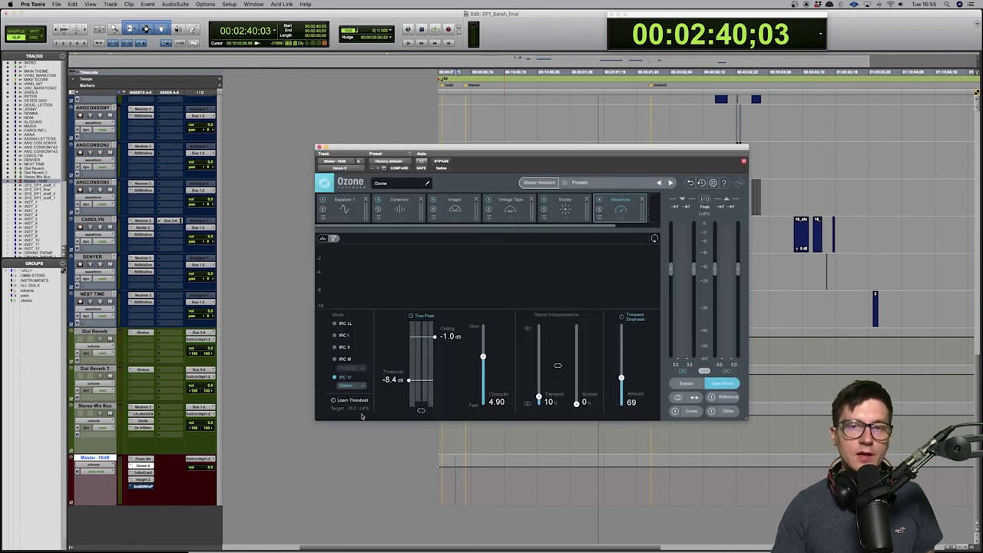
left_click_drag(536, 148, 475, 138)
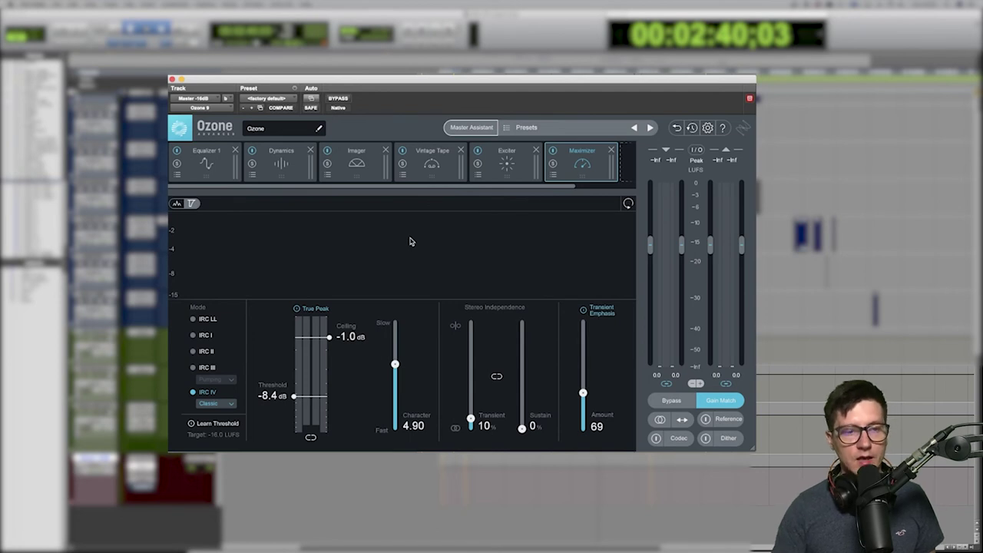
left_click(207, 177)
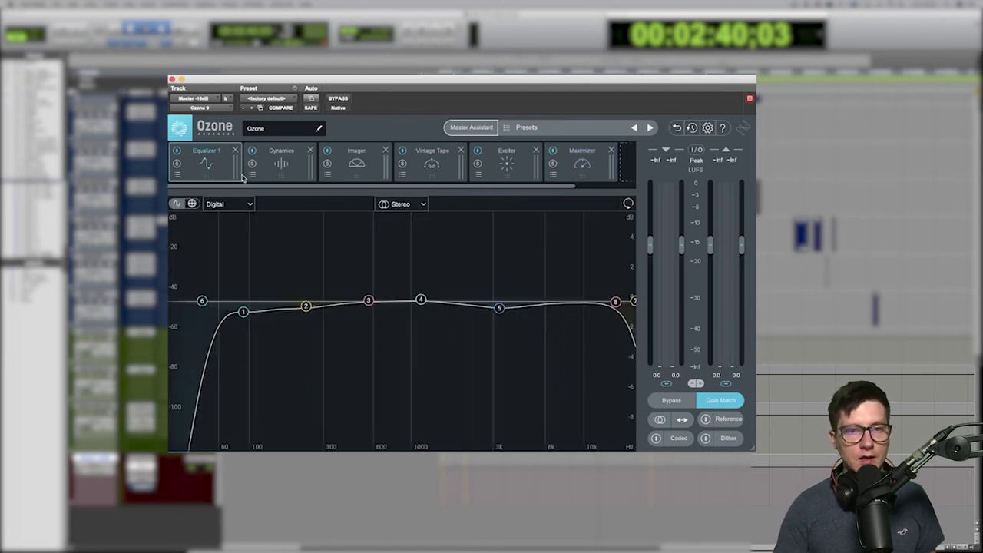
left_click(265, 175)
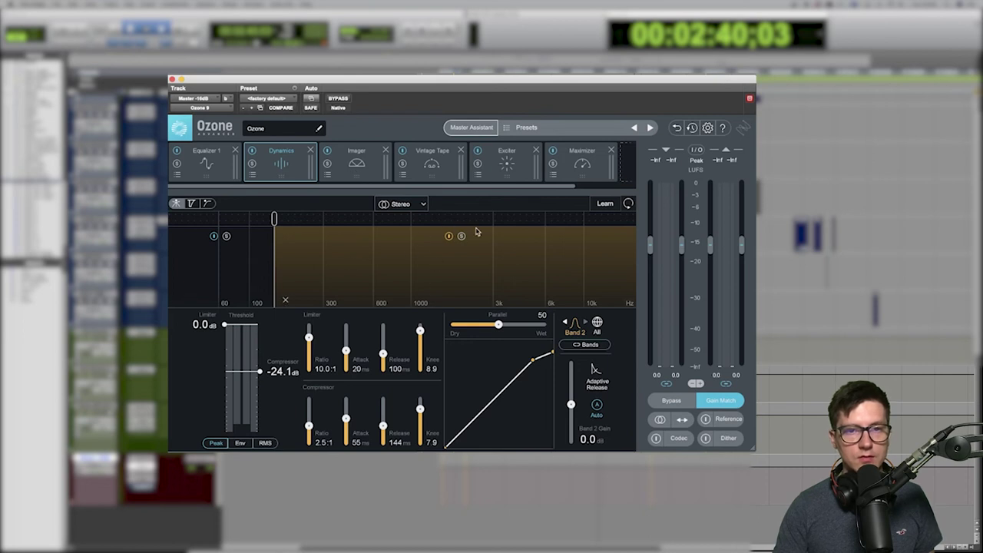
left_click(373, 179)
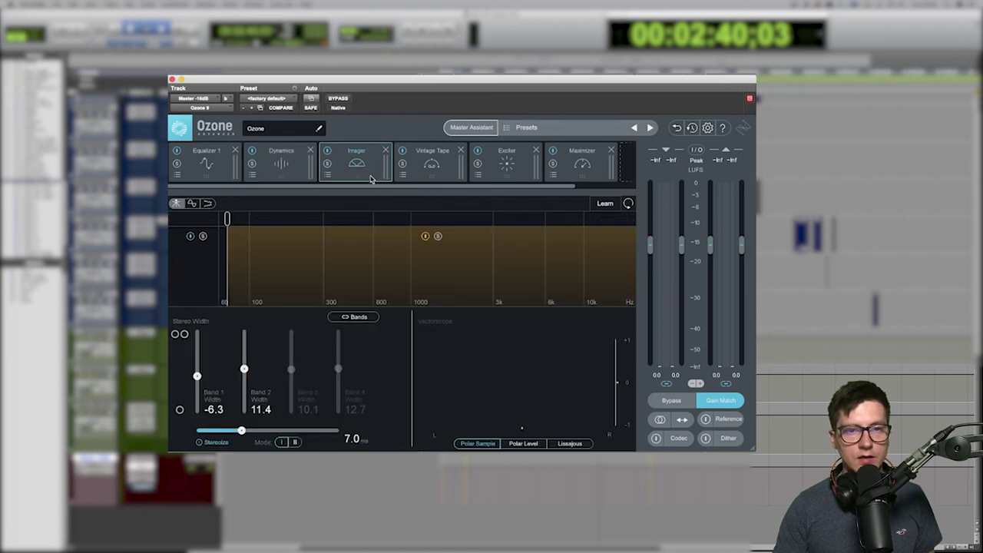
left_click(438, 172)
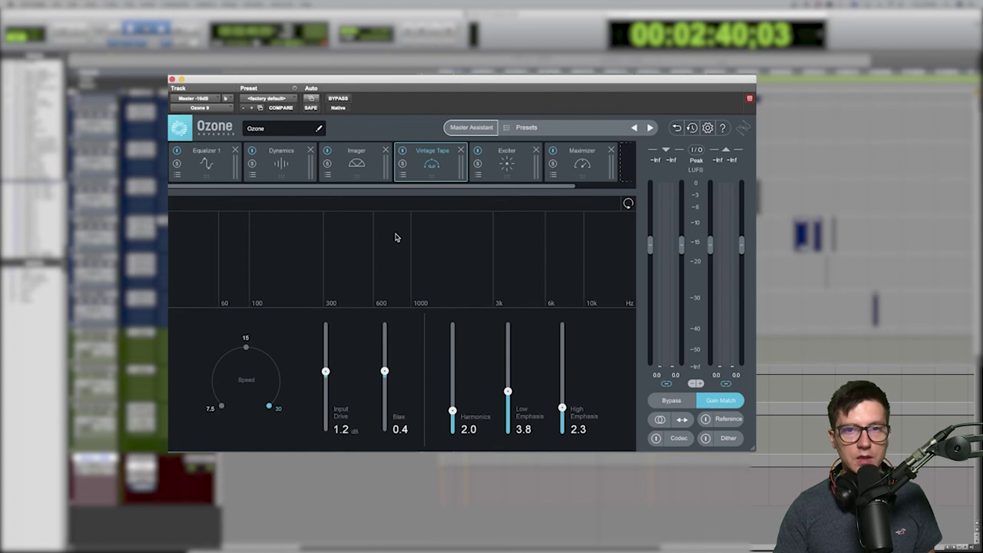
left_click(509, 168)
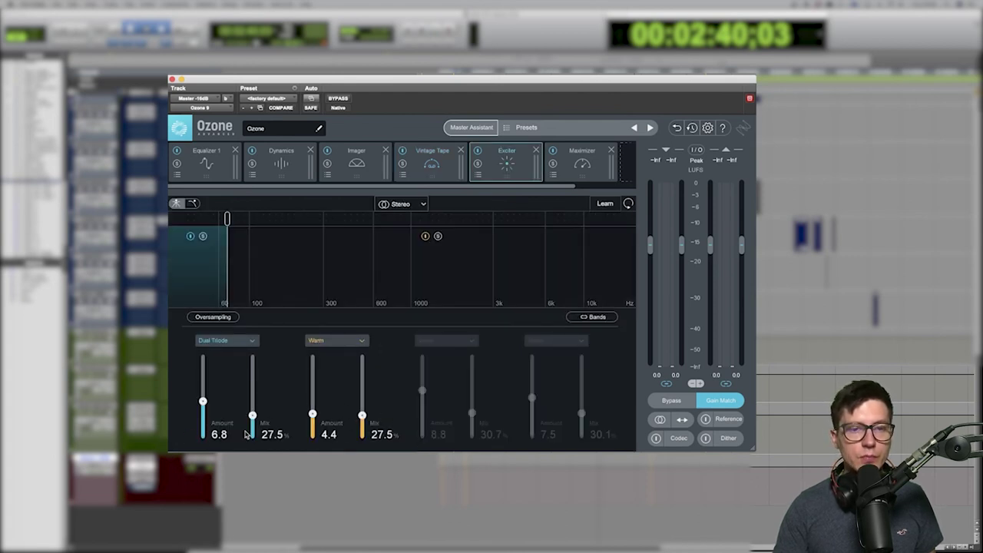
left_click(576, 178)
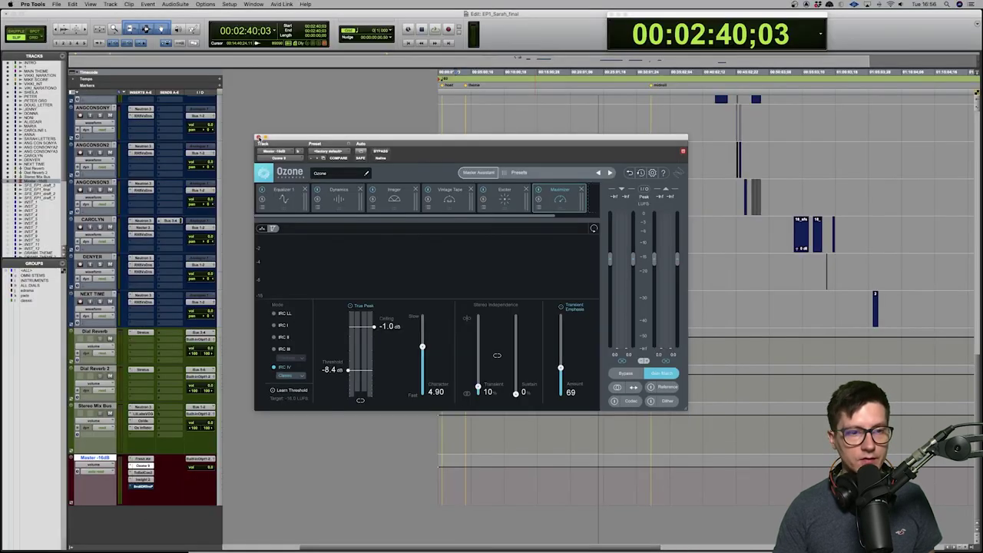
left_click(172, 80)
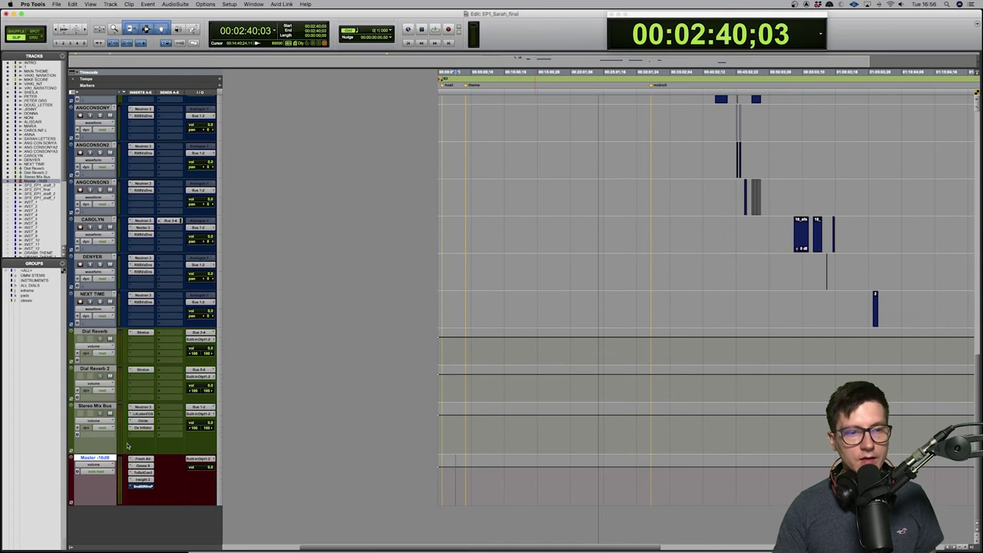
Inspect the Master's Tonal Balance Control and Insight metering plugins.
left_click(142, 473)
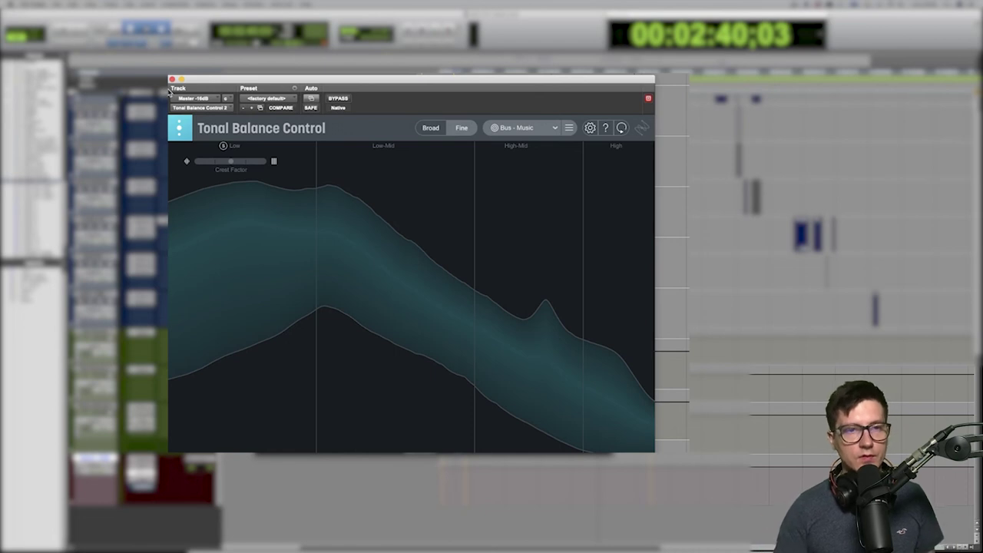
left_click(172, 80)
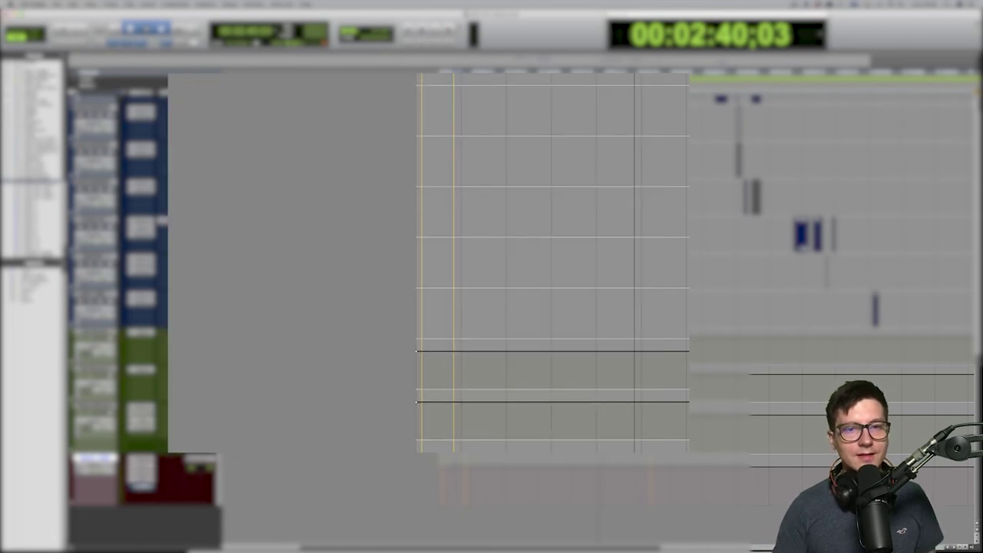
left_click(141, 480)
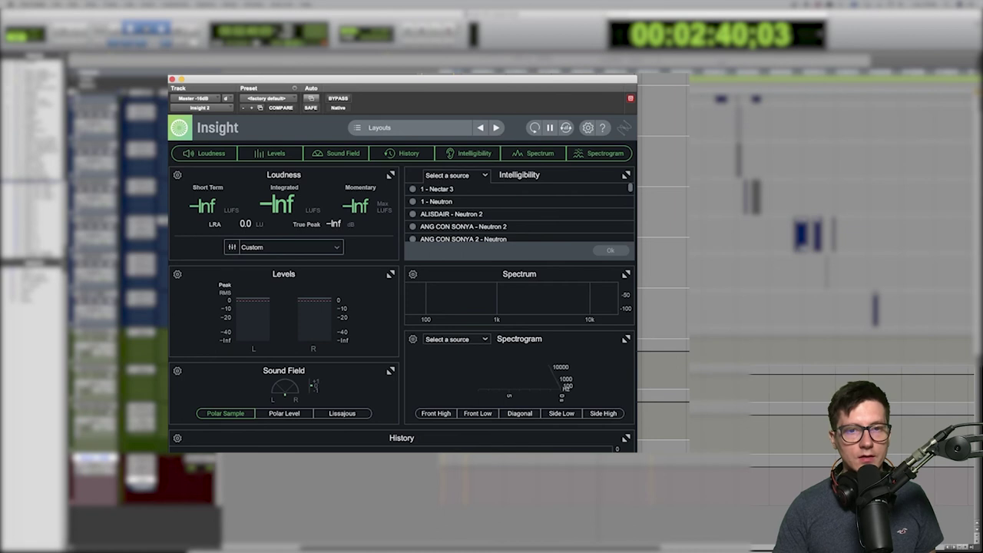
left_click(172, 80)
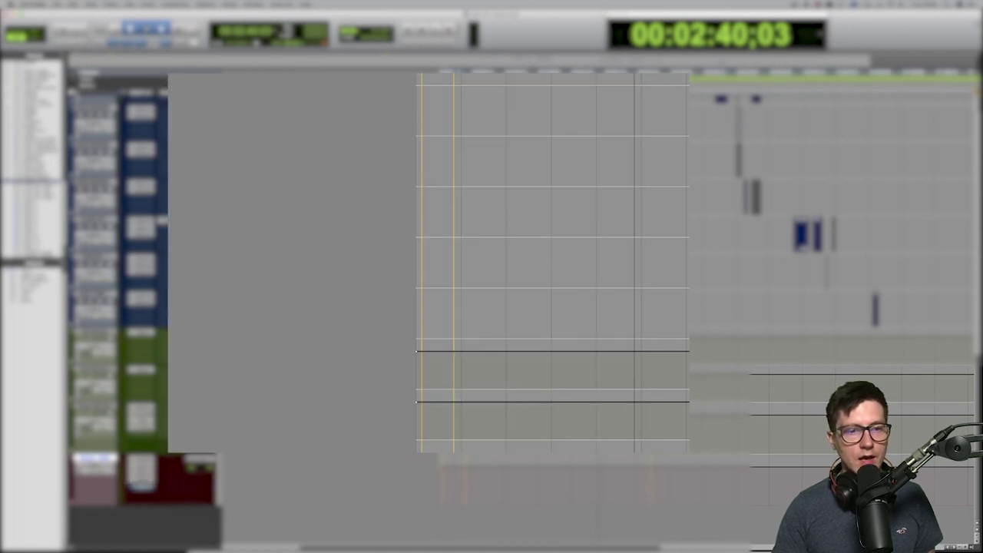
Switch the Master's SoundID Reference to the AKG K712 Pro Wired Average profile, postponing the update.
left_click(141, 488)
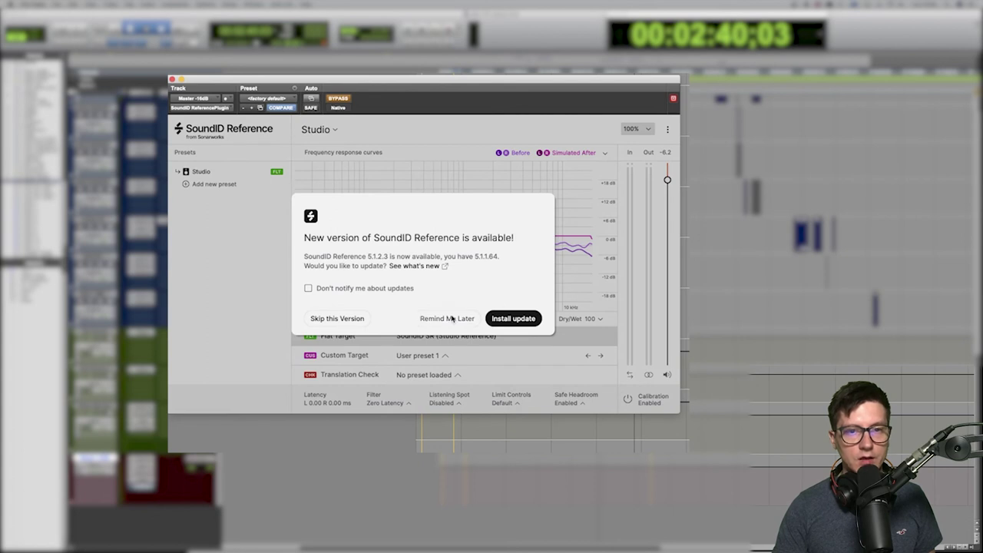
left_click(456, 318)
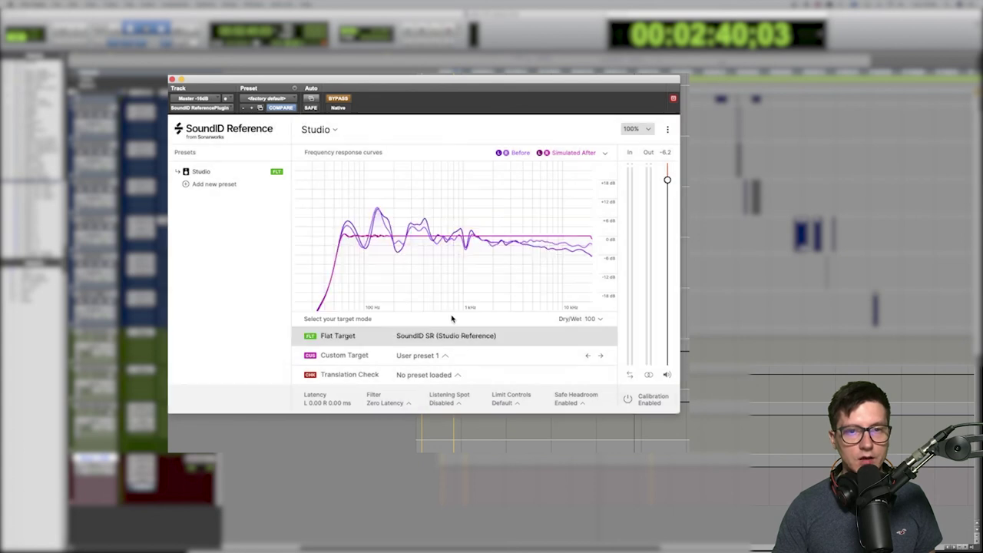
left_click(340, 131)
mouse_move(373, 185)
left_click(361, 188)
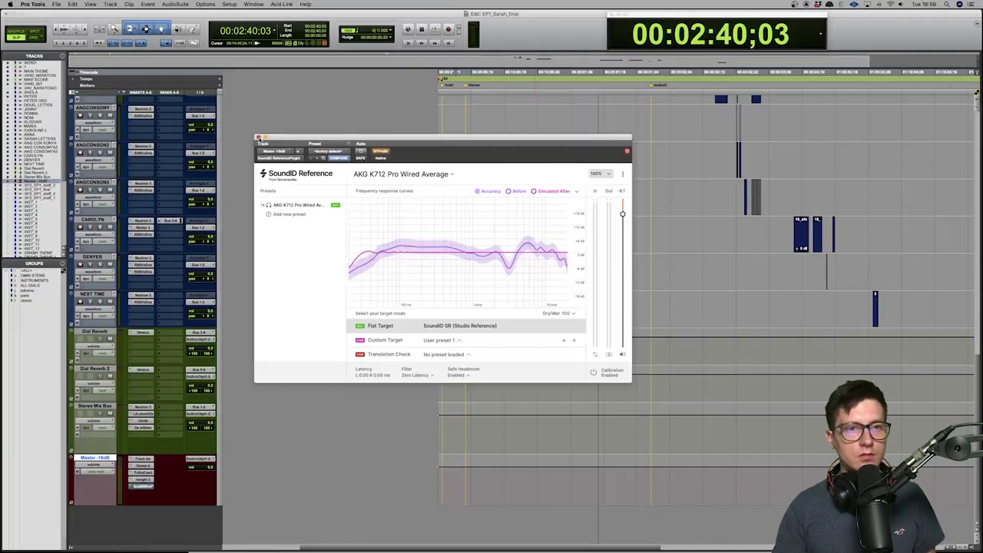
left_click(259, 139)
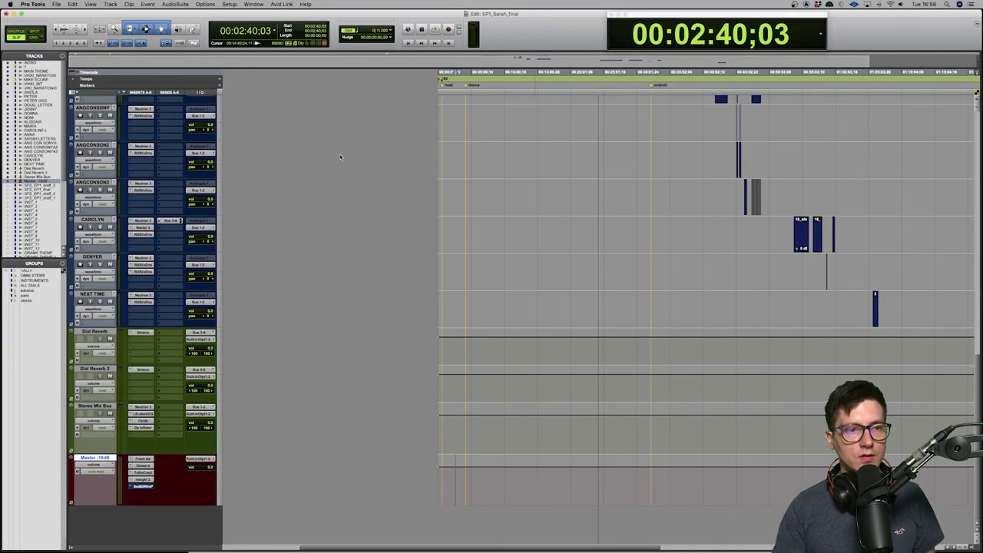
scroll(517, 211, "up", 10)
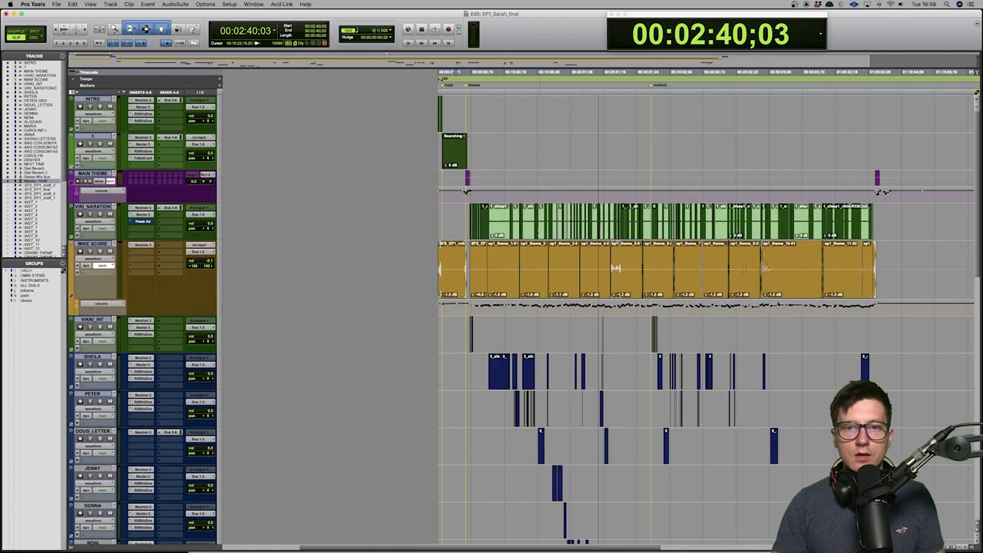
scroll(539, 231, "left", 5)
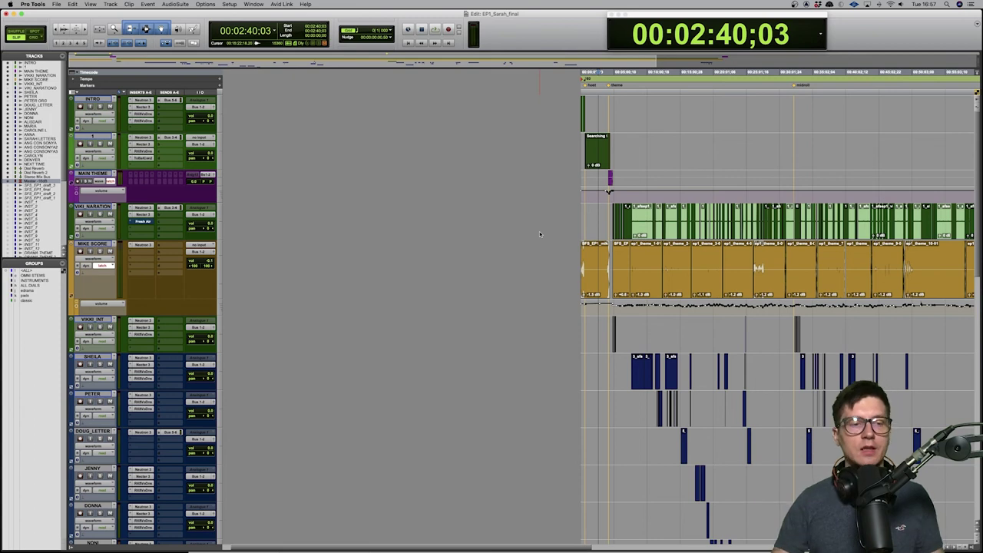
scroll(127, 239, "down", 4)
scroll(130, 238, "down", 2)
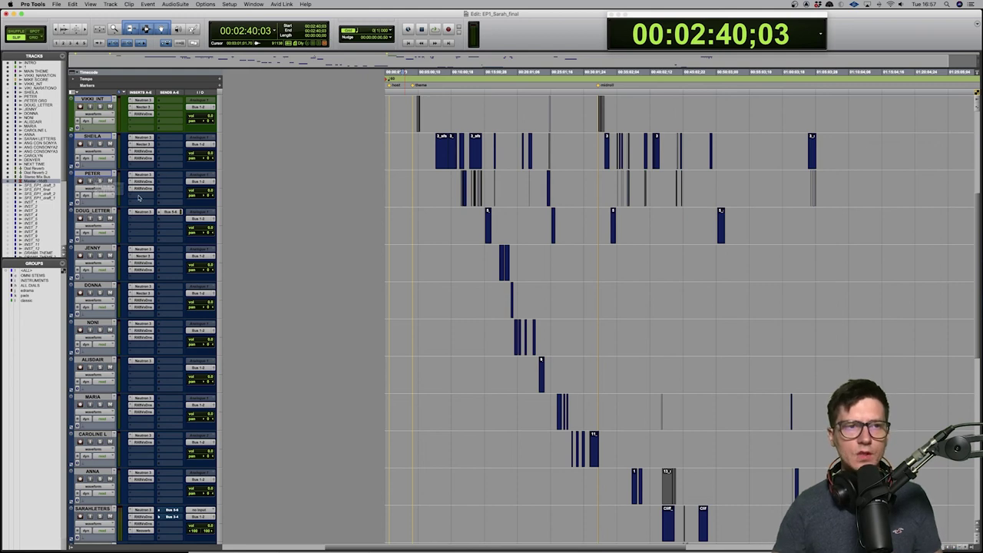
scroll(103, 472, "down", 10)
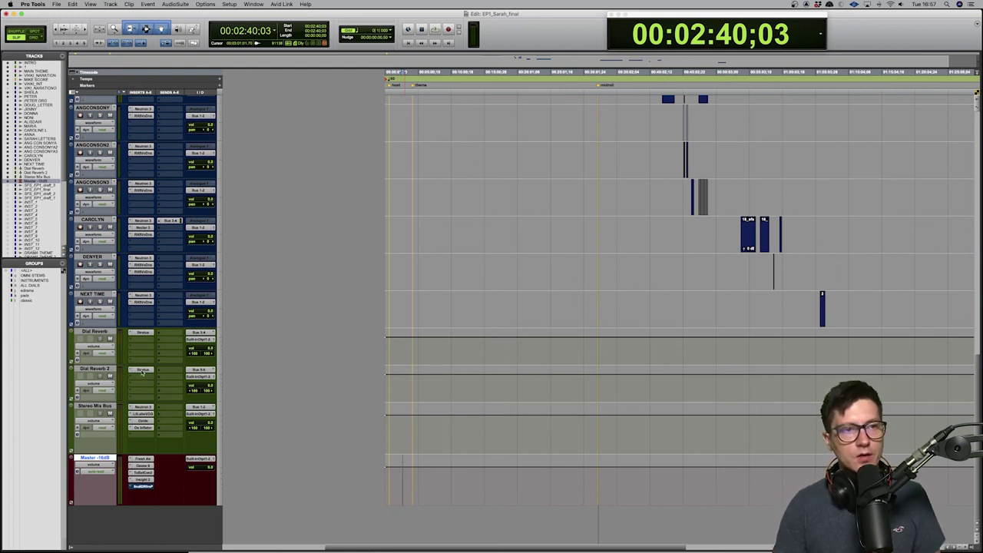
scroll(42, 167, "down", 3)
scroll(43, 167, "down", 3)
scroll(43, 167, "down", 3)
scroll(42, 168, "down", 3)
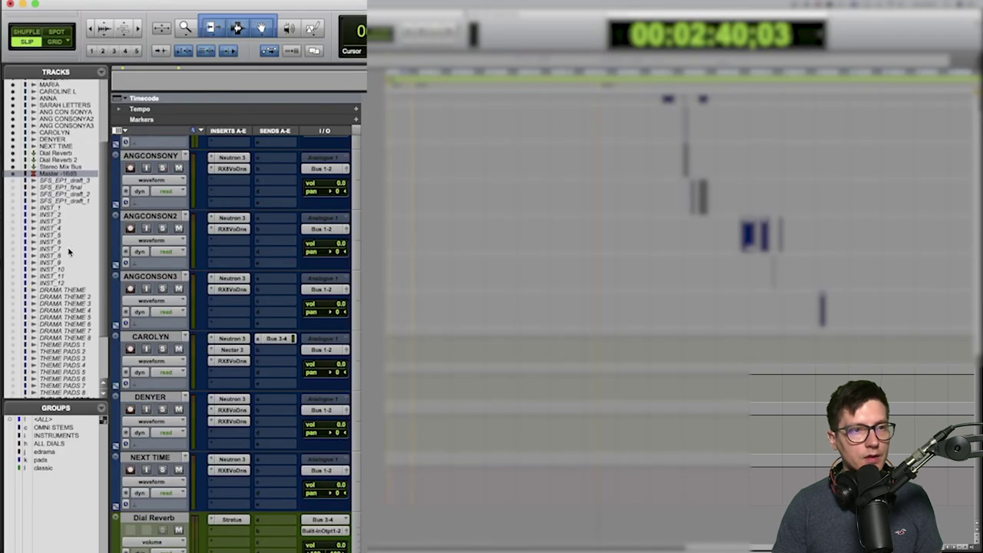
scroll(69, 252, "up", 2)
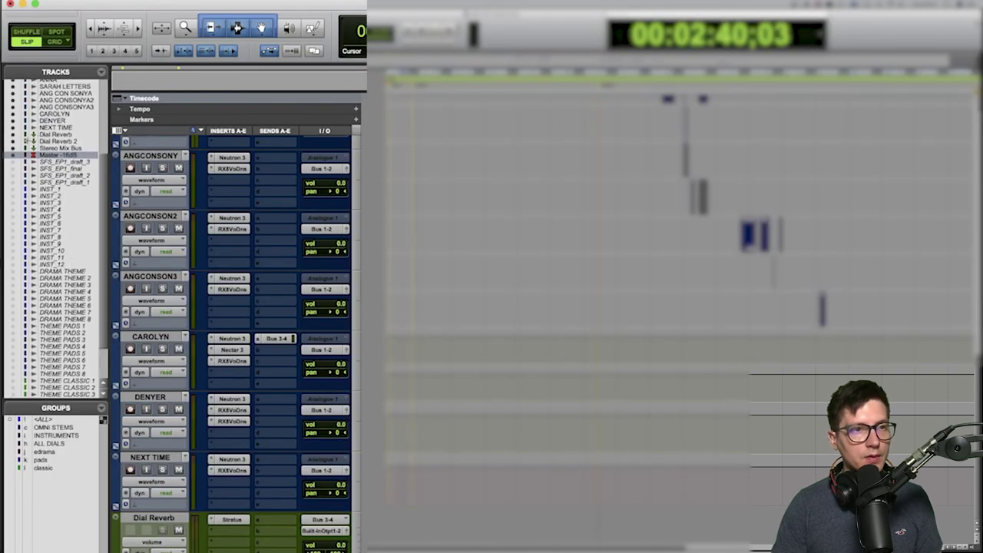
left_click(78, 163)
left_click(77, 182, "shift")
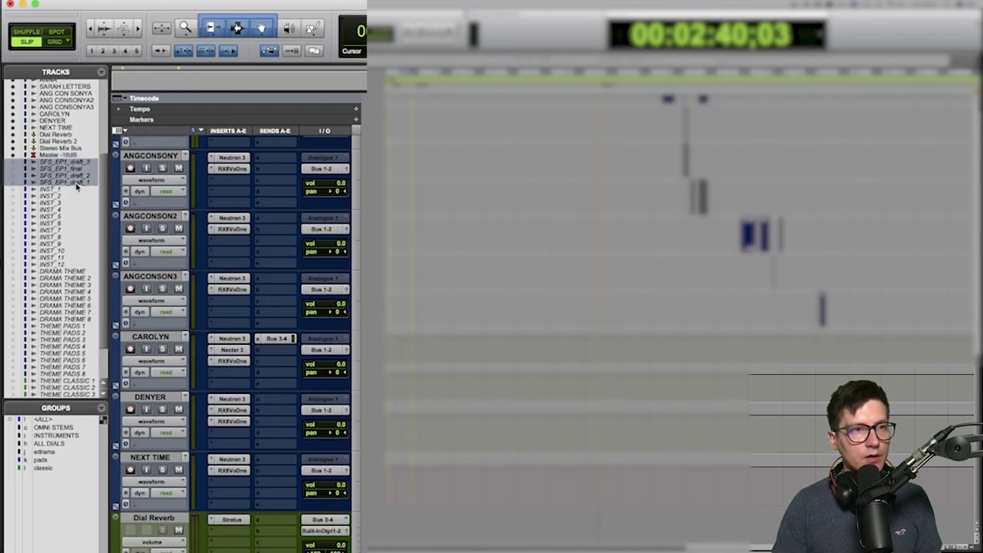
left_click(14, 183)
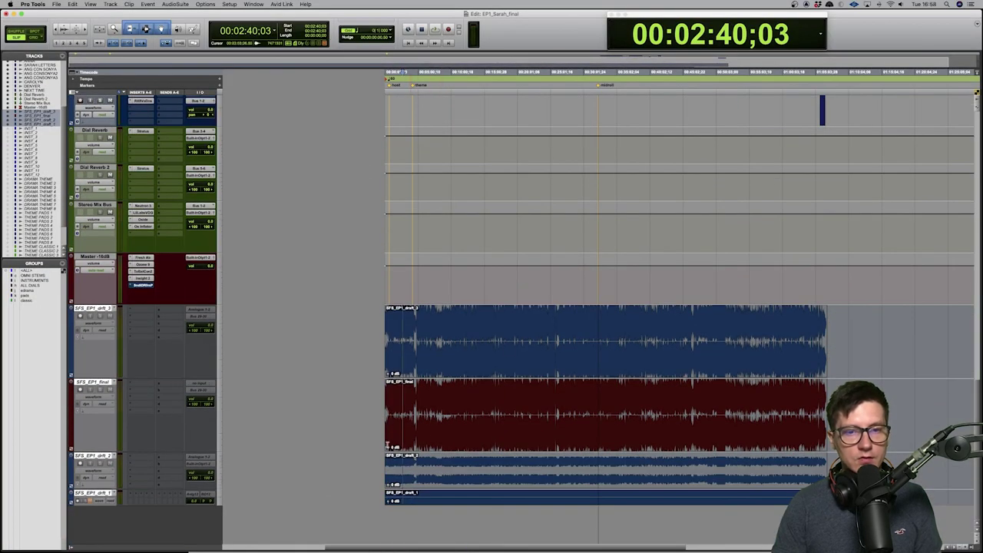
right_click(102, 309)
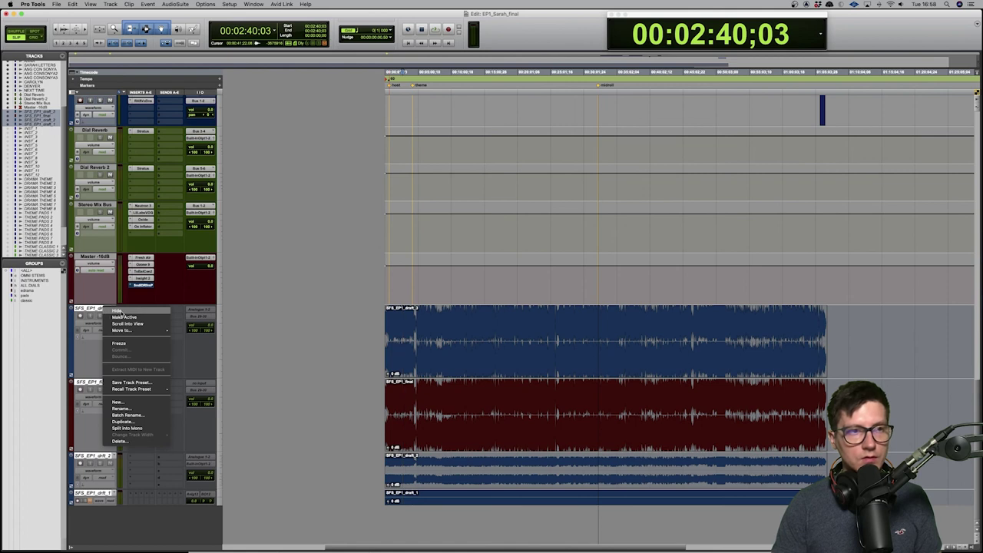
left_click(123, 345)
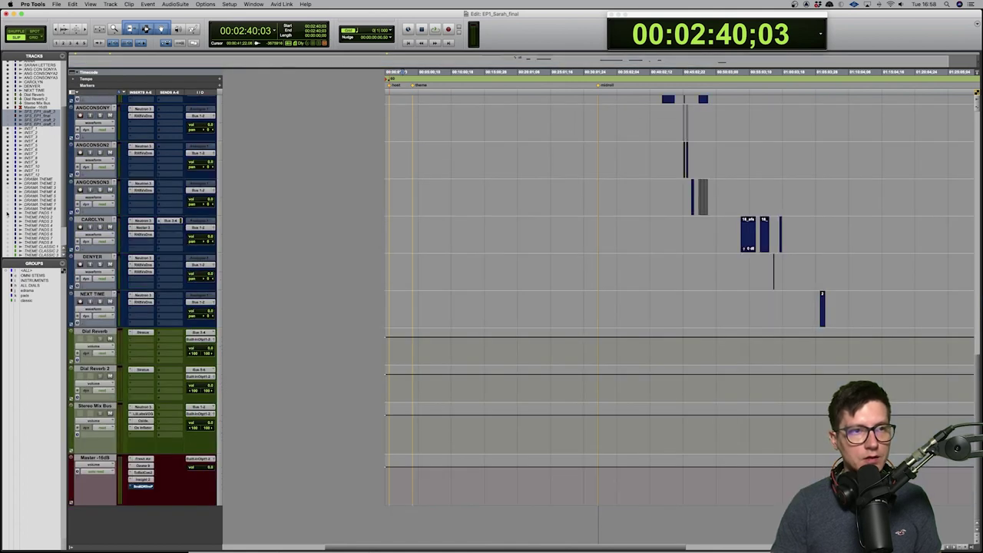
left_click(7, 129)
Scroll the track list and select the DRAMA THEME 2 through DRAMA THEME 8 tracks.
scroll(544, 229, "down", 5)
scroll(544, 229, "down", 5)
scroll(543, 229, "down", 5)
scroll(544, 229, "down", 3)
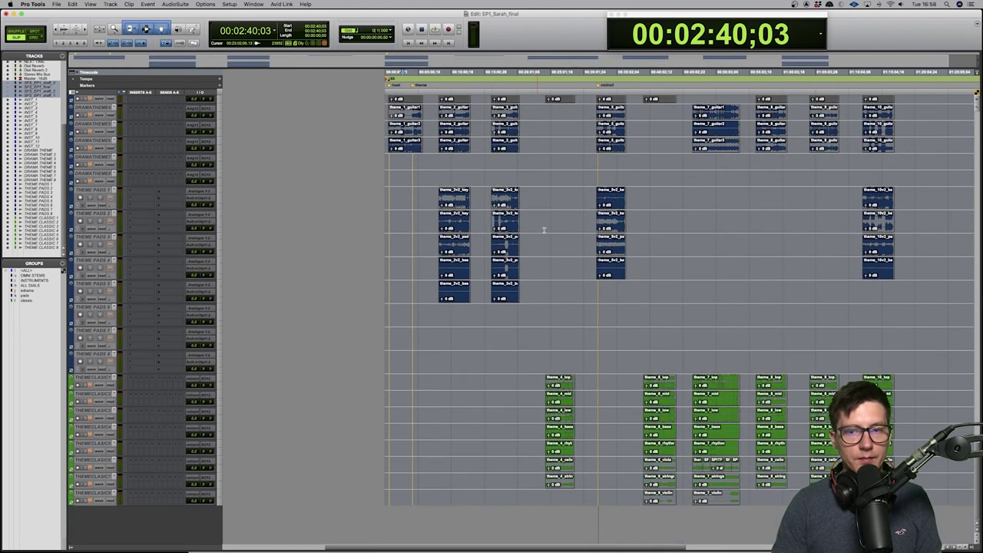
scroll(631, 396, "down", 3)
scroll(631, 396, "up", 5)
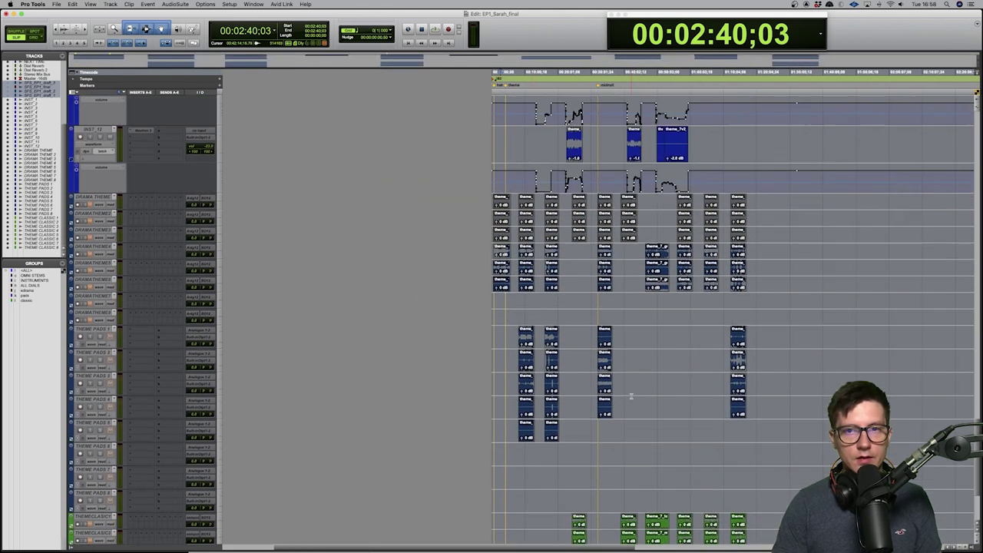
scroll(631, 397, "down", 5)
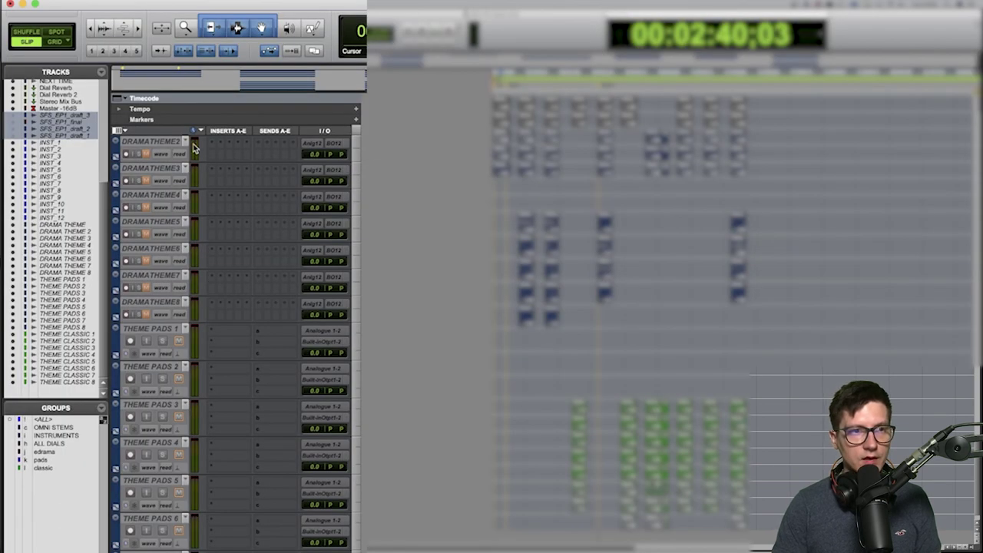
left_click(151, 145)
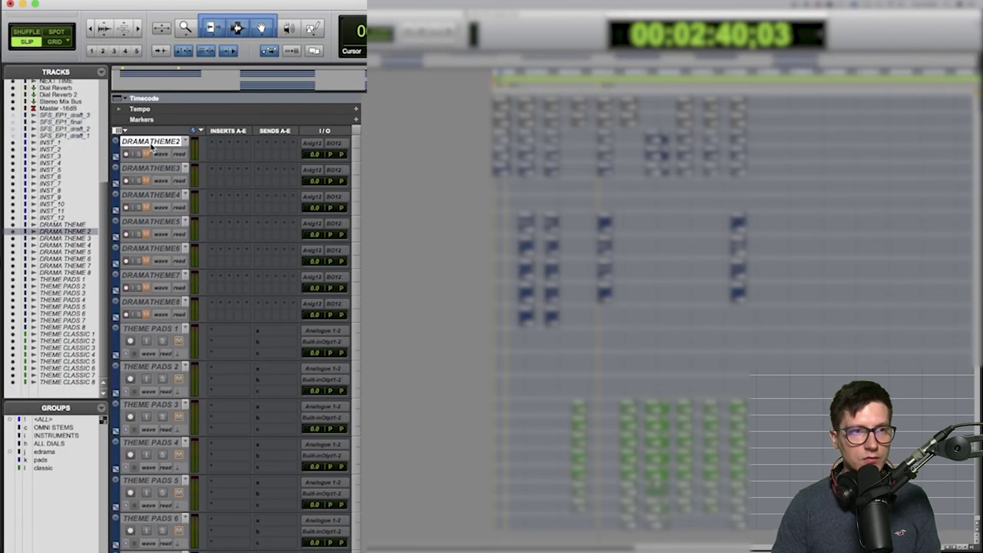
left_click(158, 304, "shift")
Extend the selection over the THEME PADS and THEME CLASSIC tracks and hide them.
left_click(168, 332)
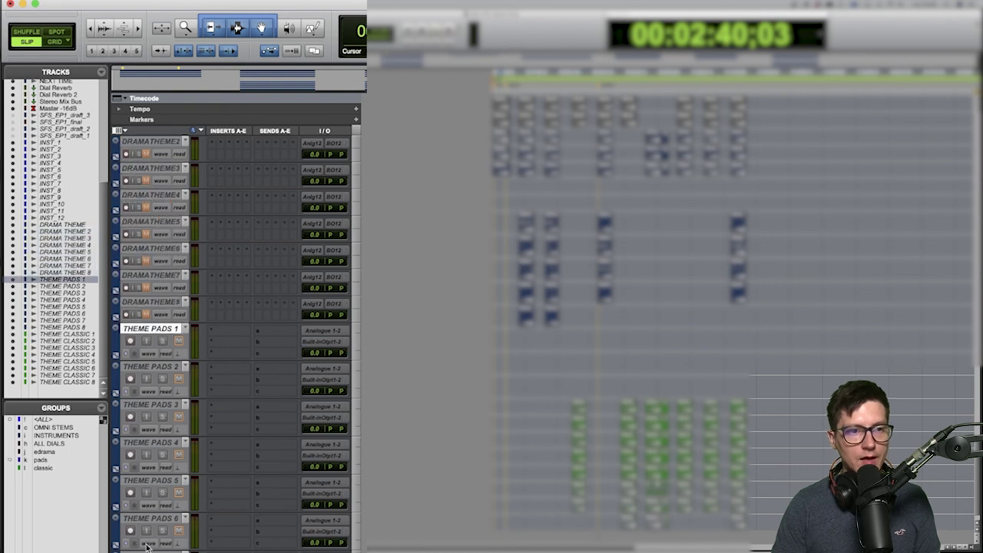
left_click(64, 327, "shift")
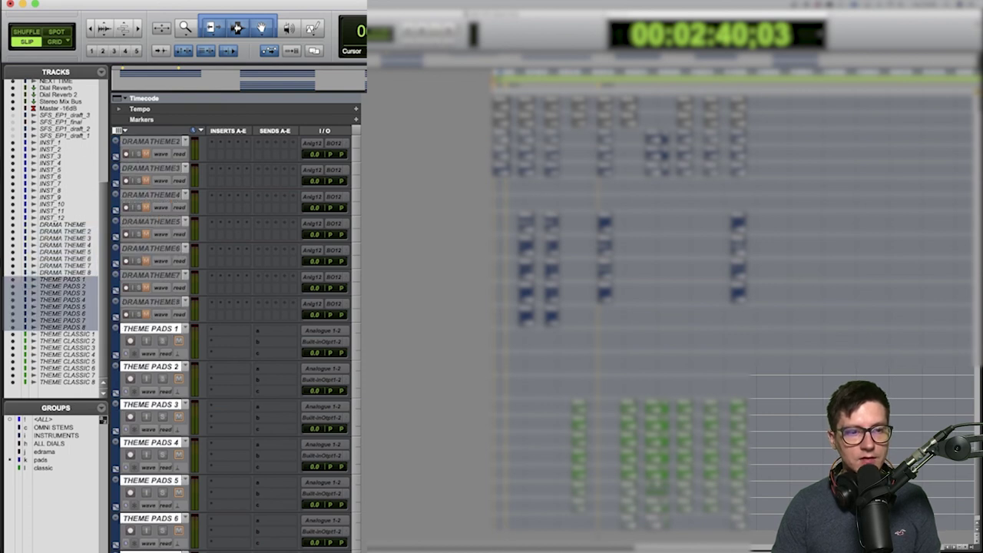
left_click(69, 382)
scroll(174, 307, "up", 3)
scroll(174, 415, "up", 2)
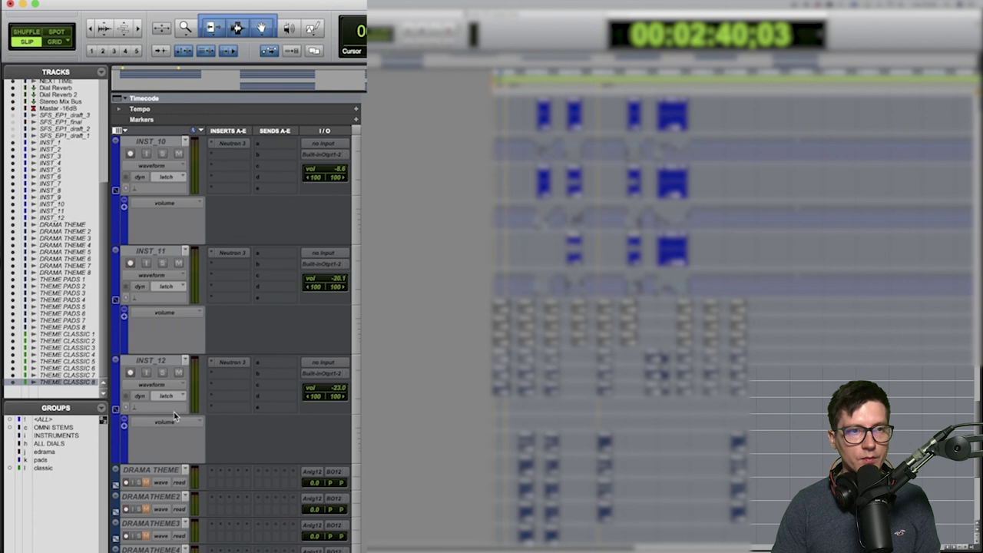
left_click(161, 472)
right_click(163, 474)
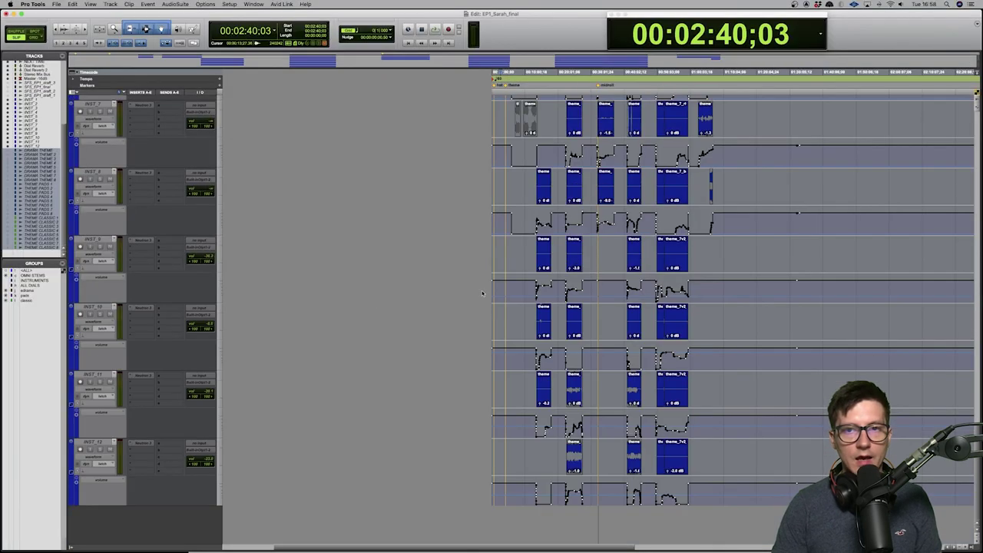
scroll(590, 289, "up", 2)
scroll(590, 289, "up", 2)
scroll(590, 289, "up", 2)
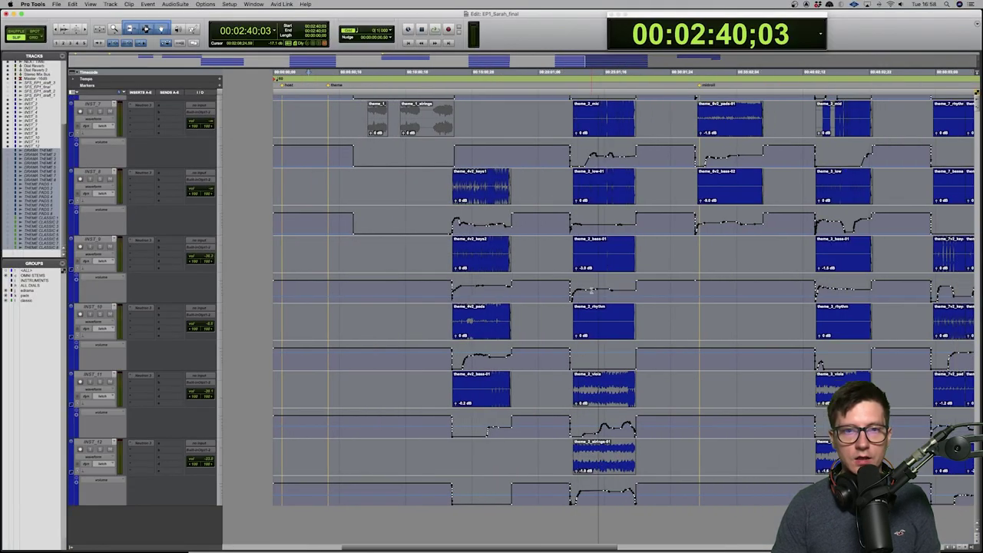
scroll(591, 290, "up", 1)
scroll(592, 289, "right", 2)
scroll(591, 289, "up", 3)
scroll(592, 289, "up", 3)
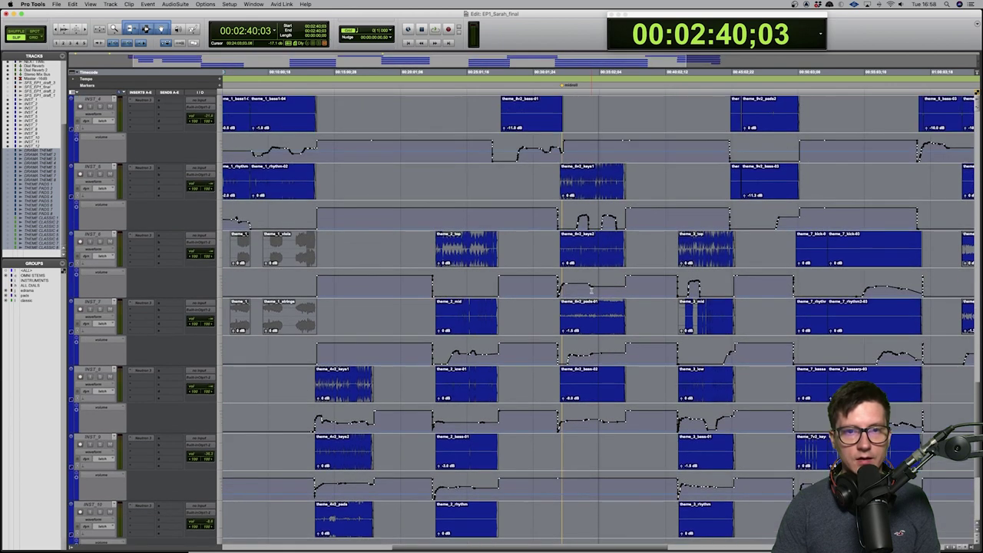
scroll(591, 290, "up", 3)
scroll(592, 291, "down", 1)
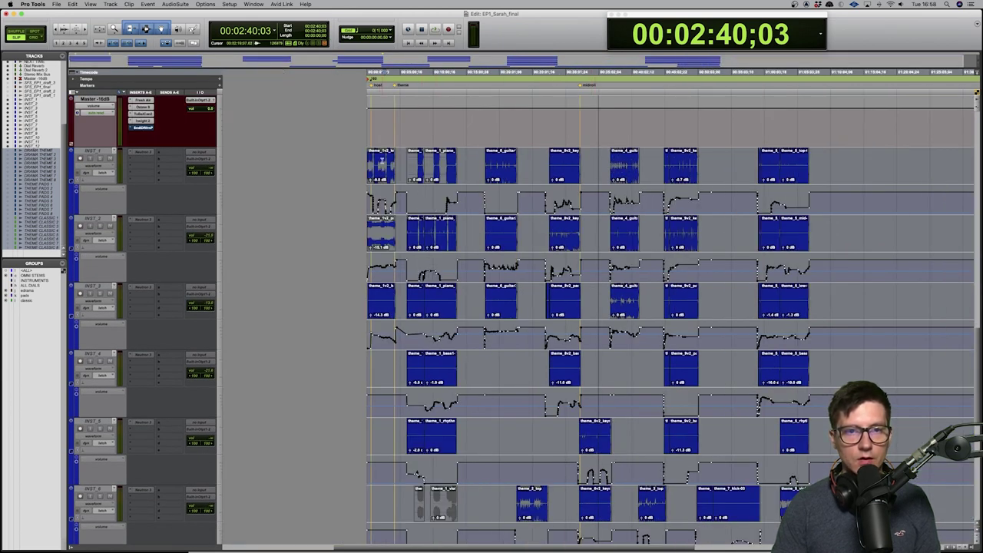
scroll(570, 253, "down", 4)
scroll(526, 244, "down", 3)
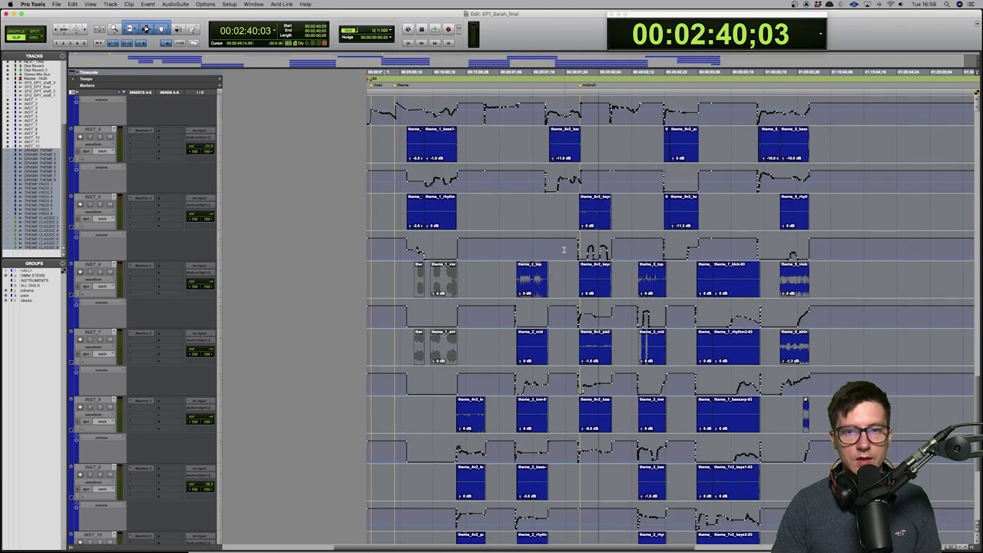
scroll(500, 242, "down", 1)
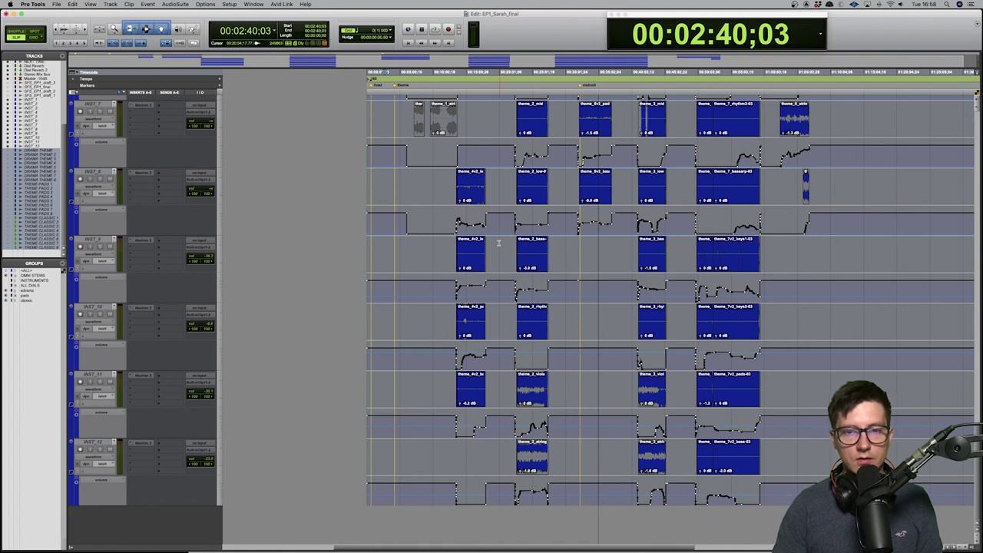
scroll(499, 243, "down", 5)
scroll(495, 230, "down", 5)
scroll(491, 215, "down", 5)
scroll(489, 205, "down", 5)
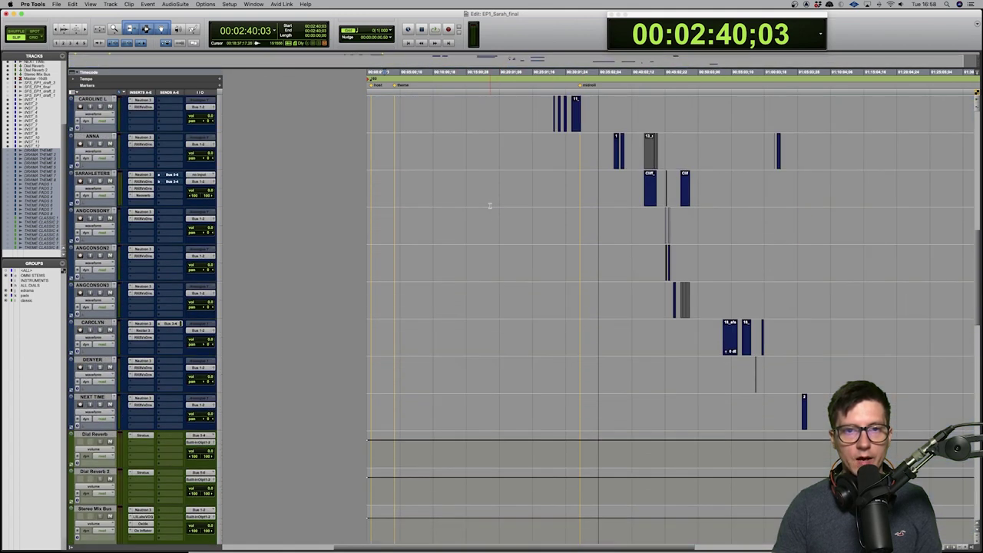
scroll(490, 206, "up", 5)
scroll(274, 210, "up", 5)
left_click(90, 243)
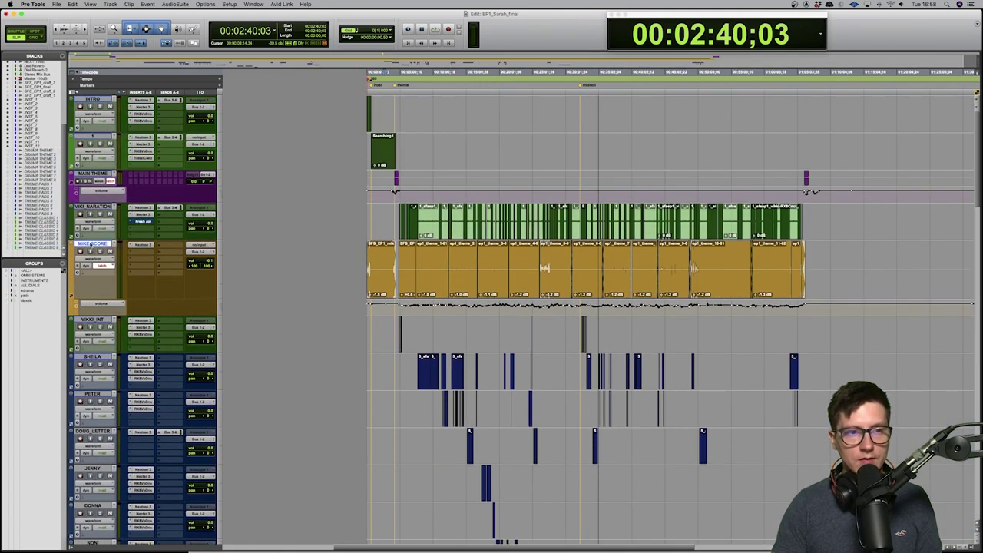